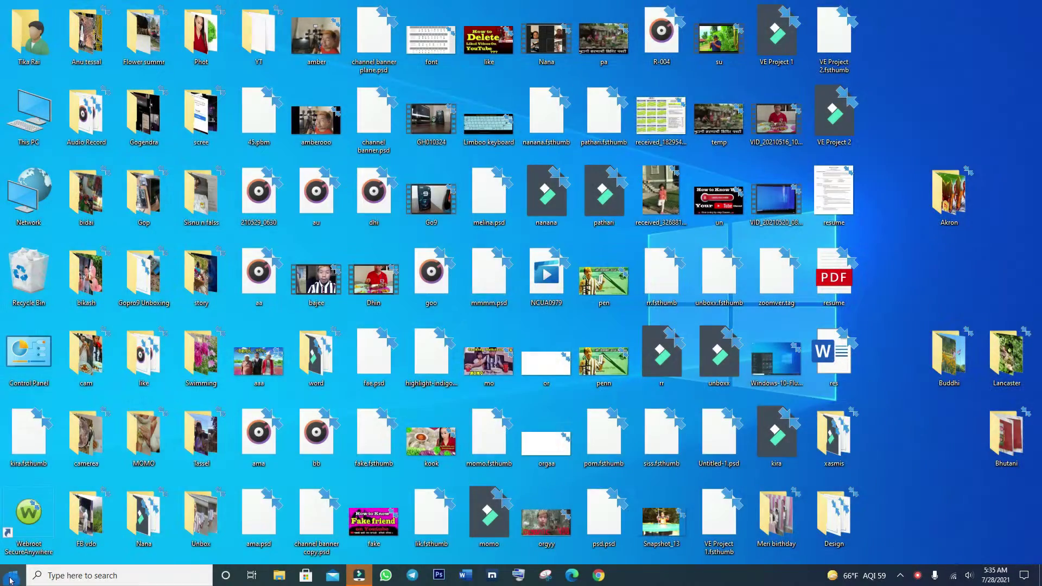
Launch Adobe Photoshop CS6 by searching 'photosh' from the Start menu.
left_click(11, 577)
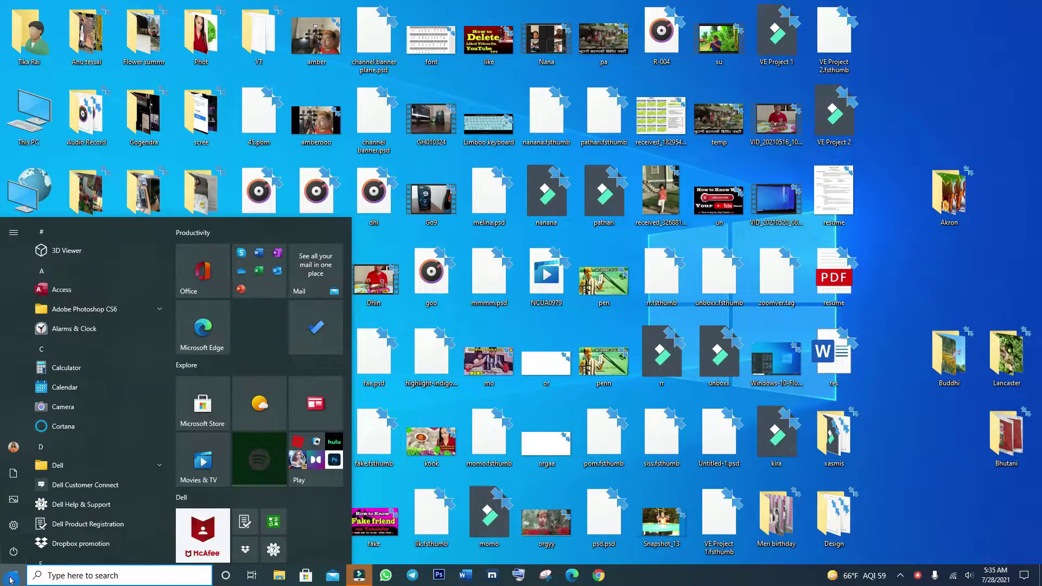
left_click(10, 580)
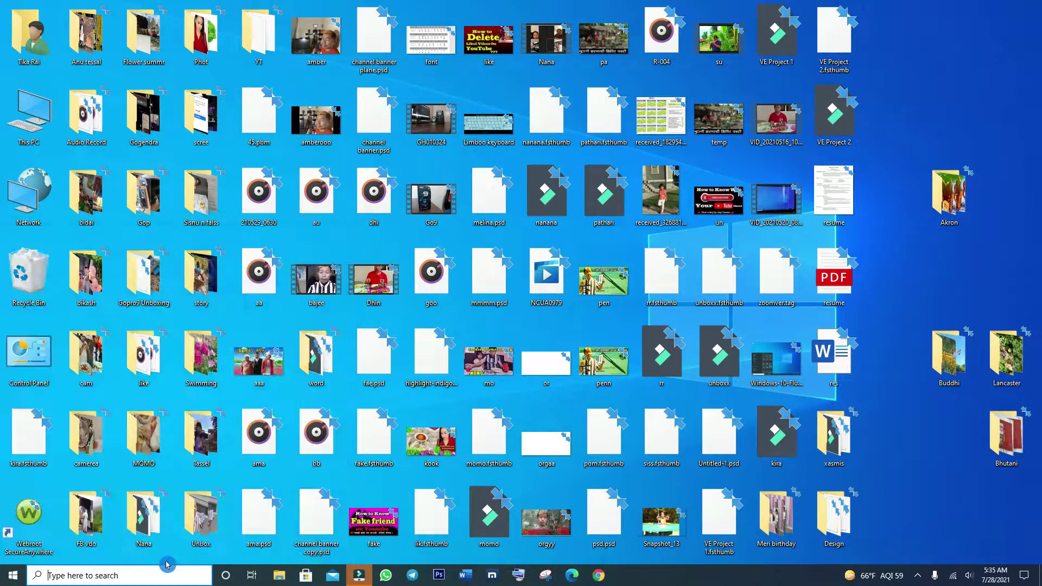
type("ph")
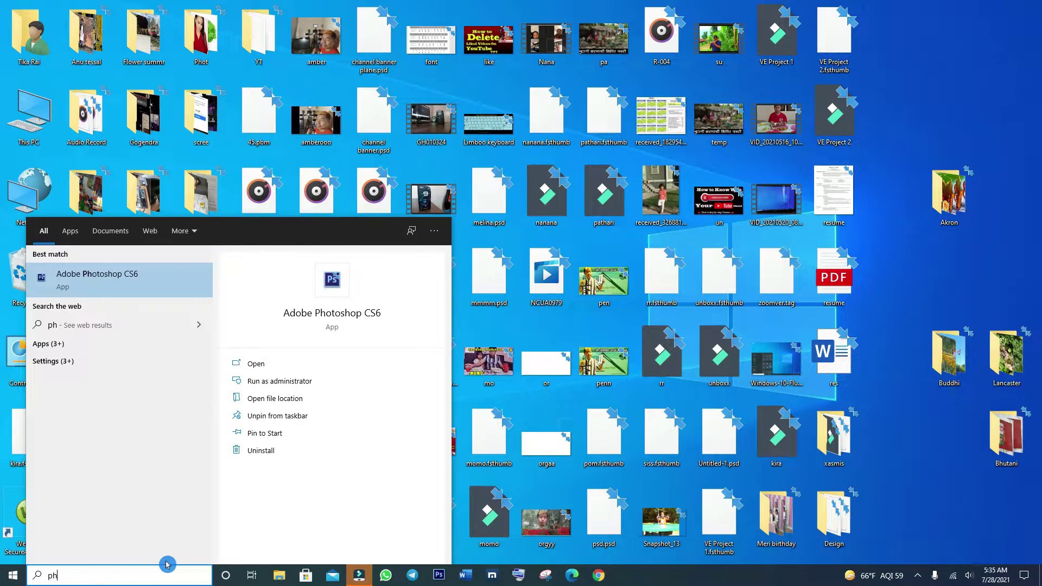
type("otos")
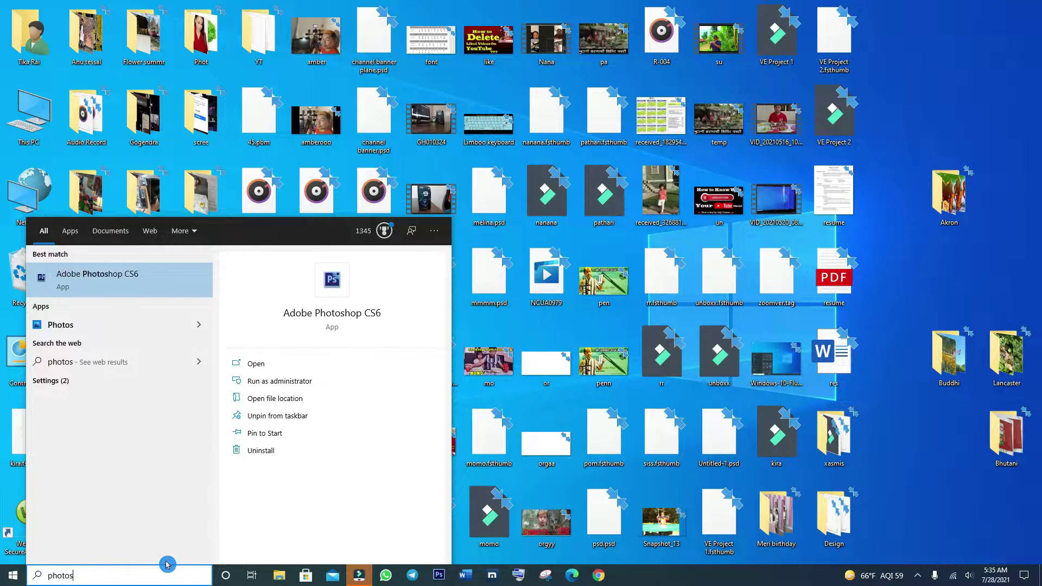
type("h")
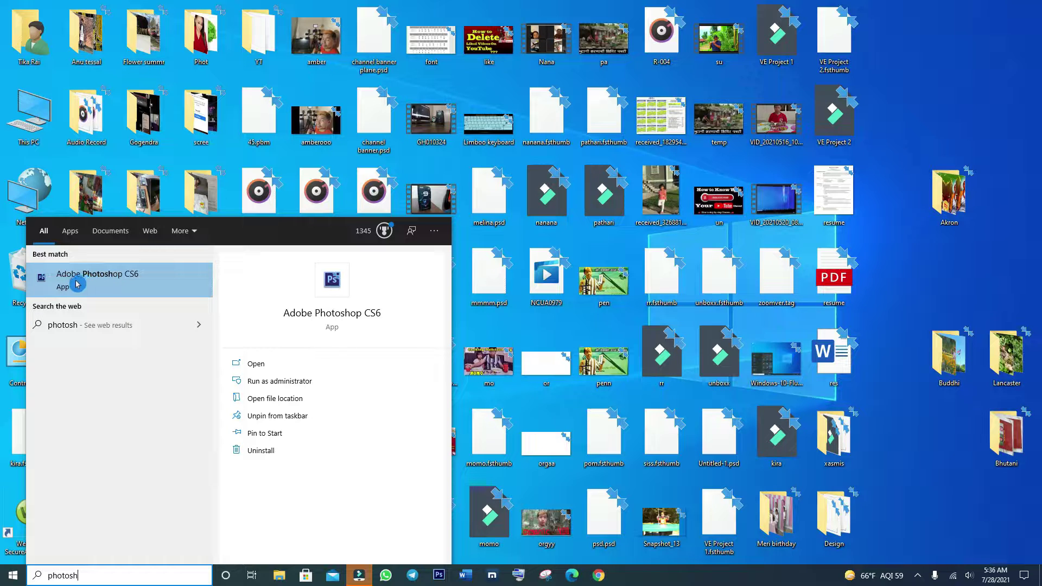
left_click(81, 287)
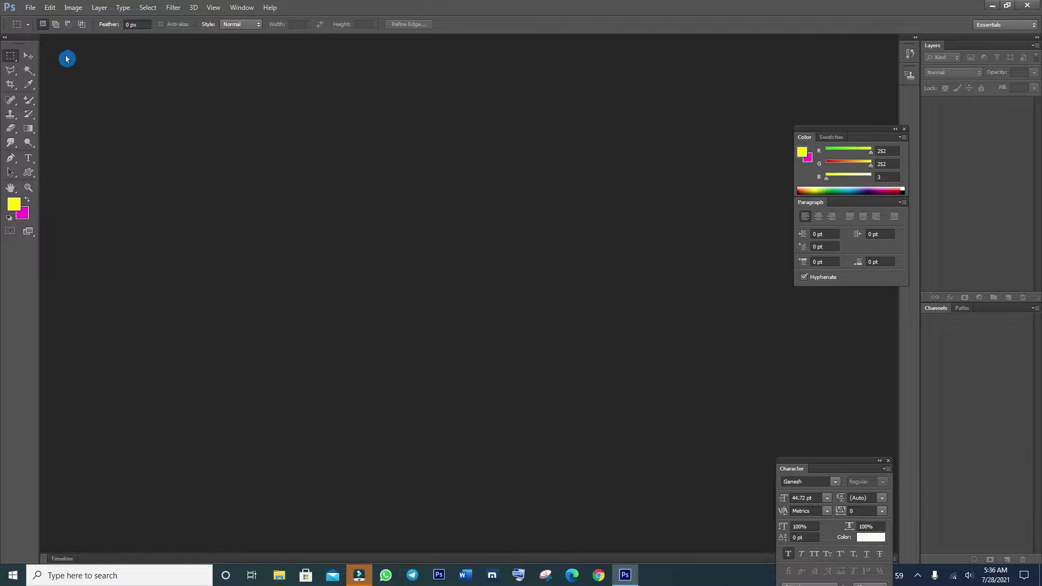
Start a new document sized 1920×1080 pixels at 300 pixels/inch.
left_click(28, 8)
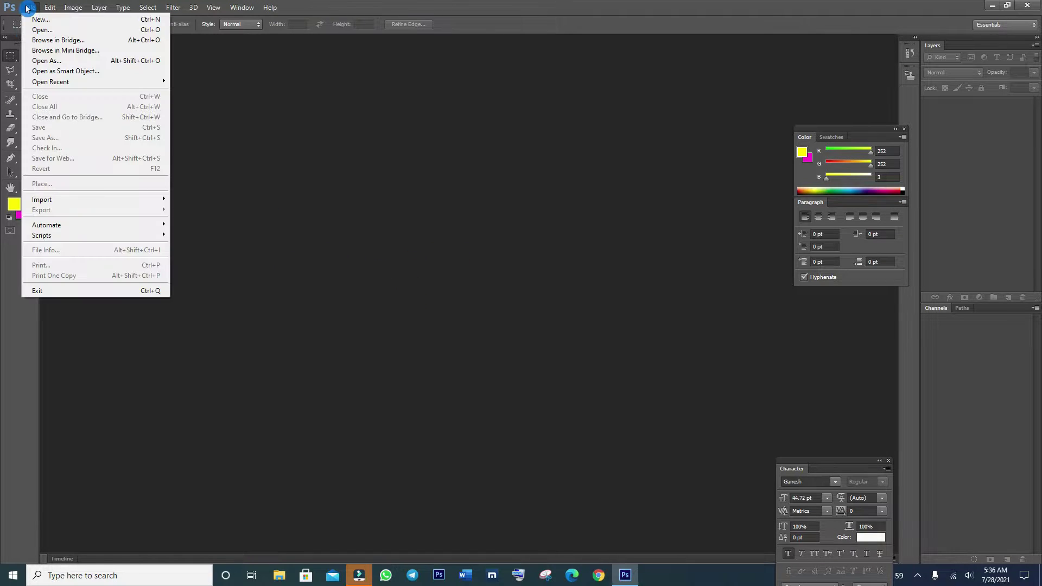
left_click(46, 26)
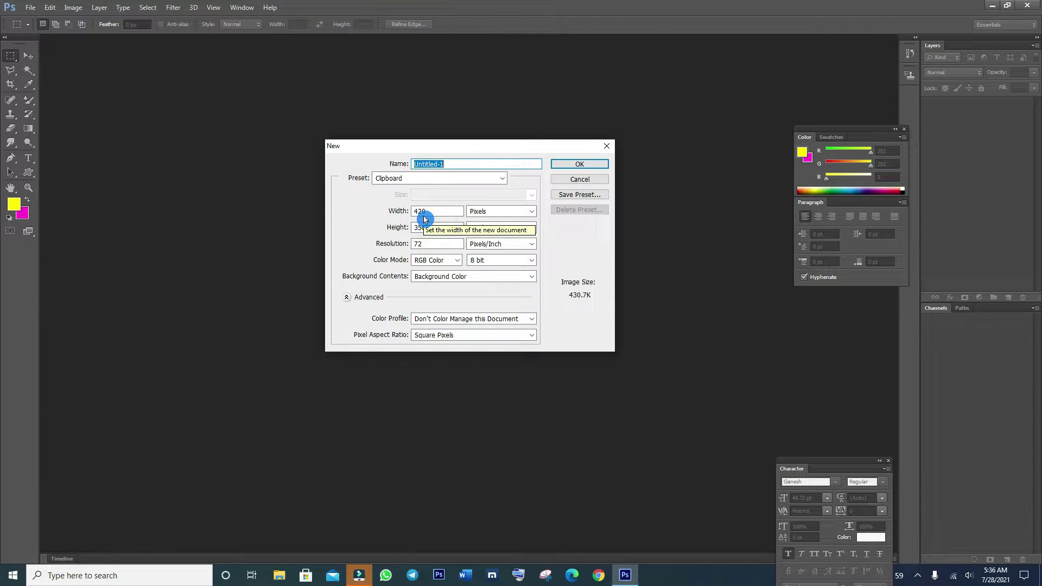
left_click(476, 214)
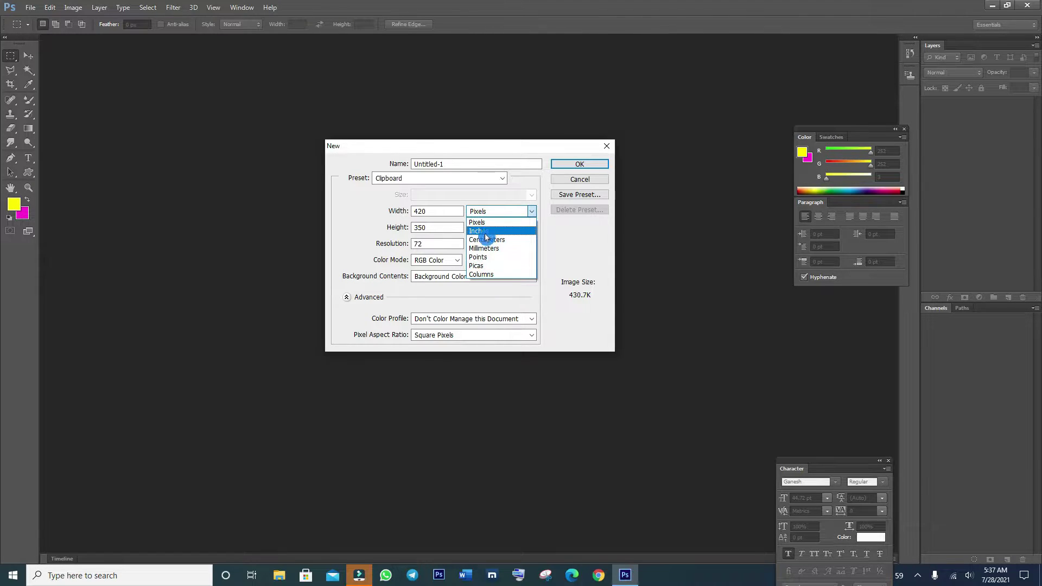
left_click(500, 211)
type("19")
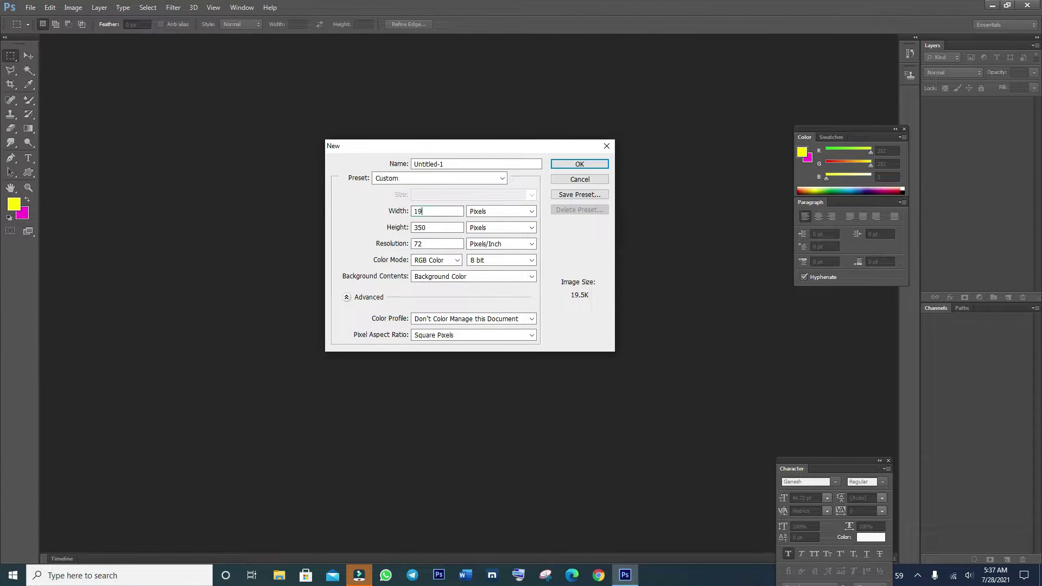
left_click_drag(448, 223, 400, 229)
type("8")
key("Tab")
type("300")
key("Tab")
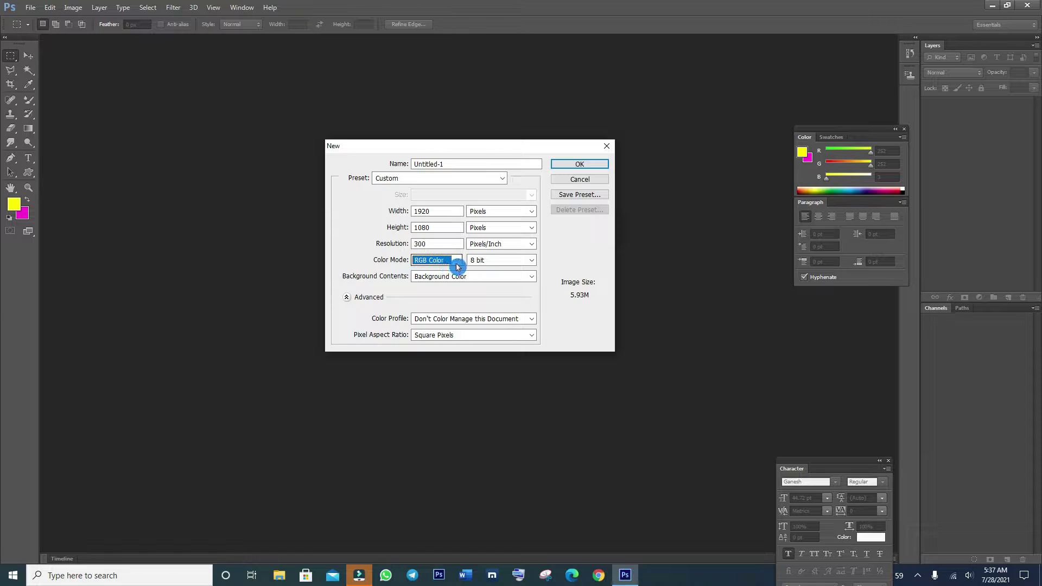
Keep RGB Color and Background Color contents, create the document, and select the Move tool.
left_click(459, 263)
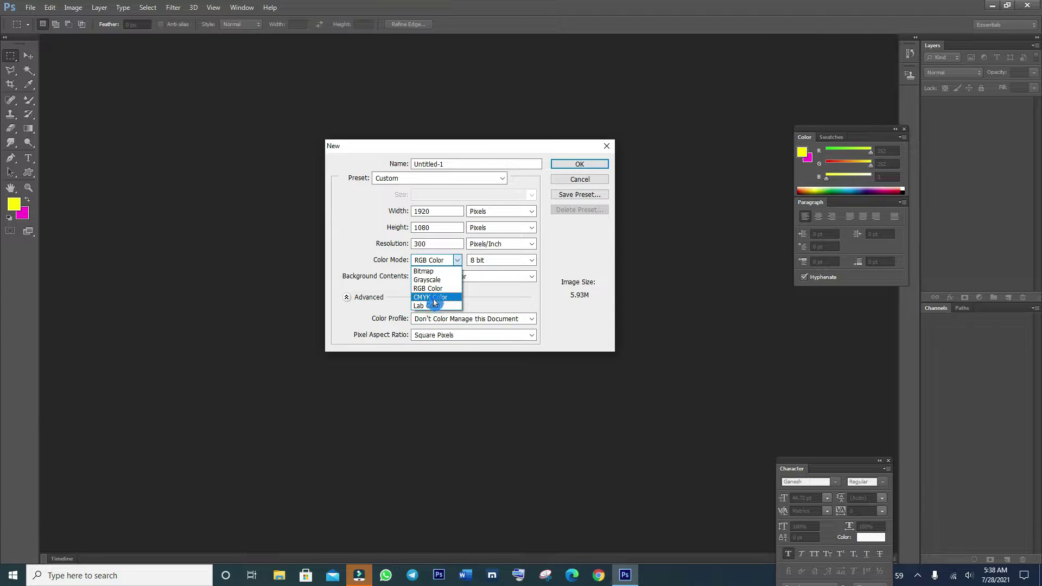
left_click(442, 289)
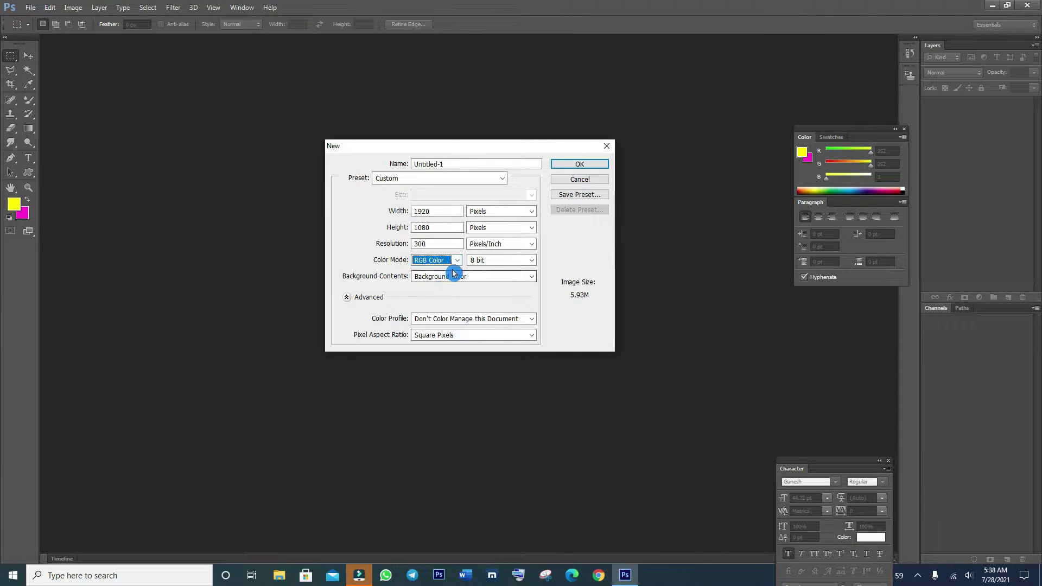
left_click(530, 278)
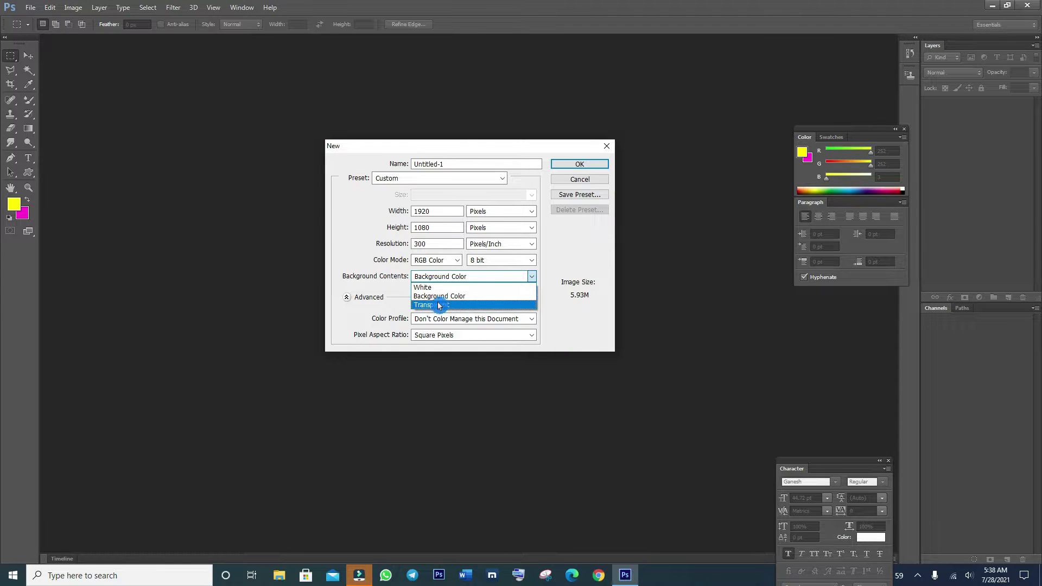
left_click(531, 276)
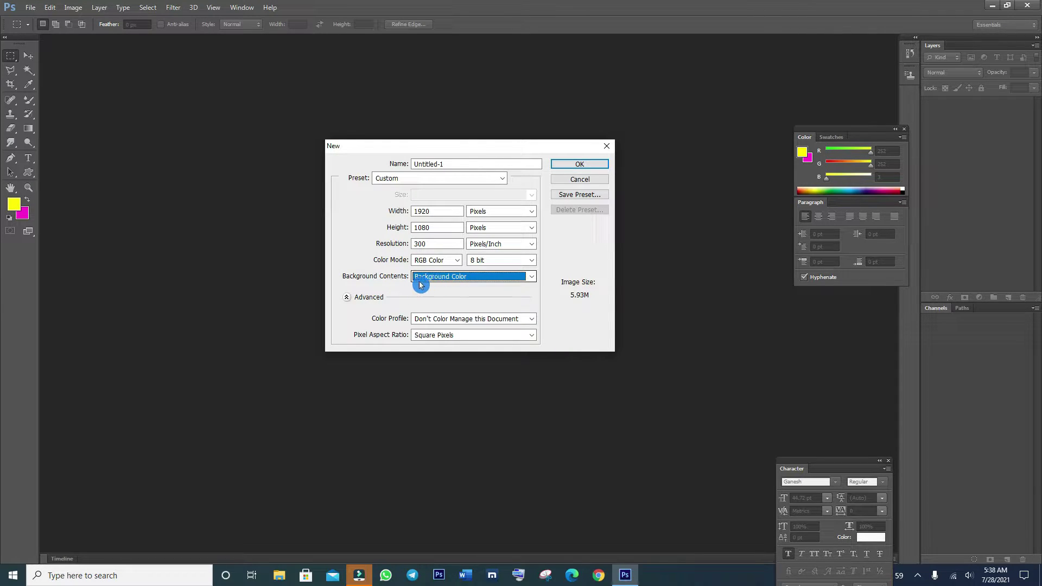
left_click(577, 165)
key("v")
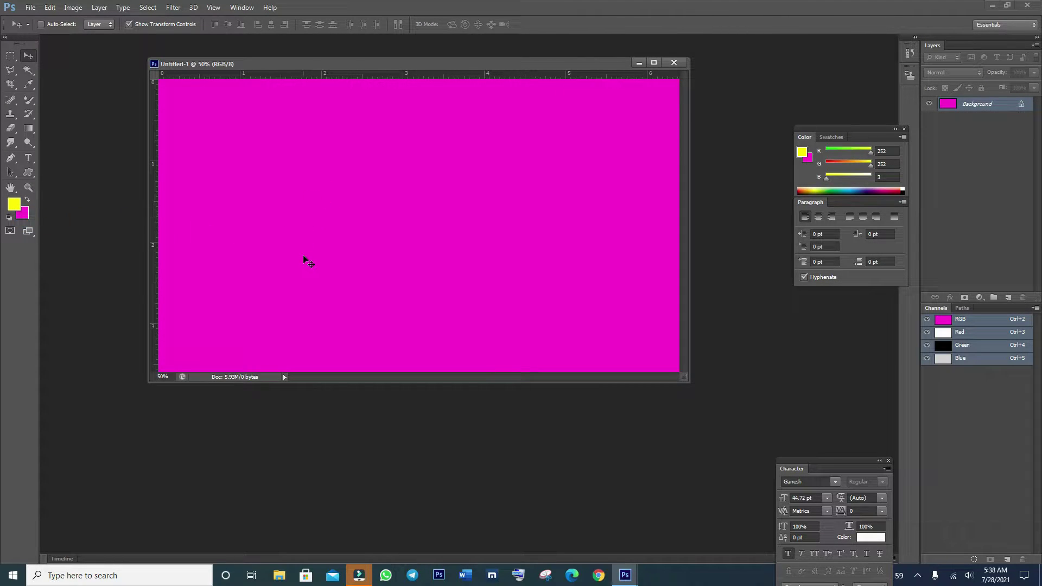
Create a second 1920×1080, 300 ppi document with a White background.
left_click_drag(303, 64, 271, 59)
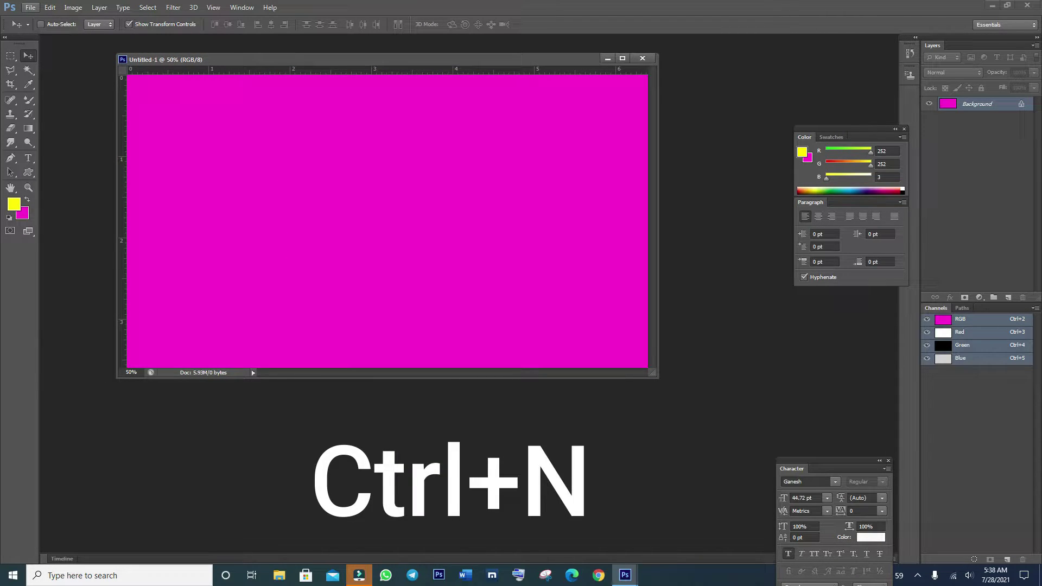
key("ctrl+n")
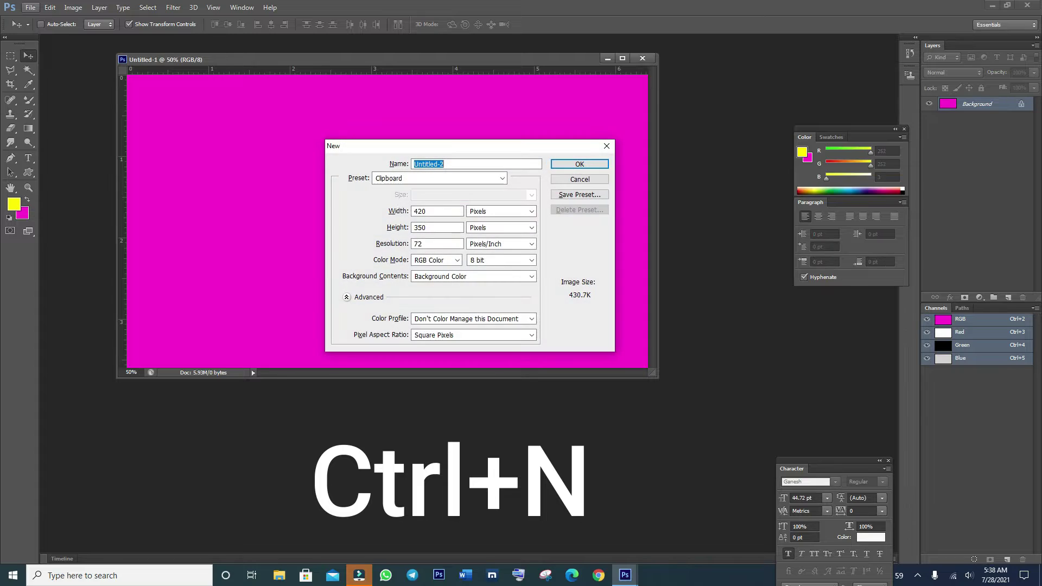
left_click_drag(443, 214, 407, 208)
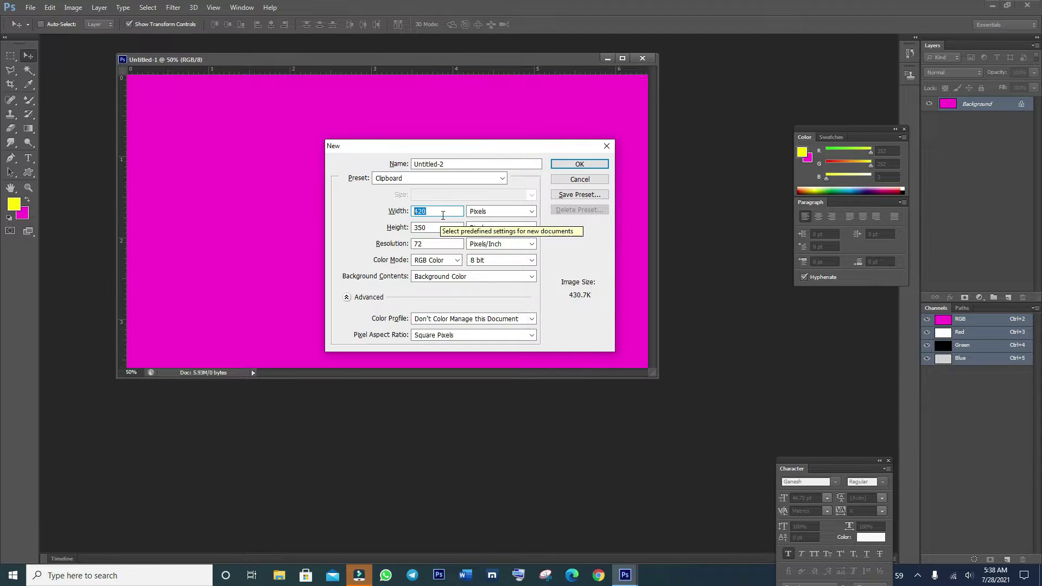
type("19")
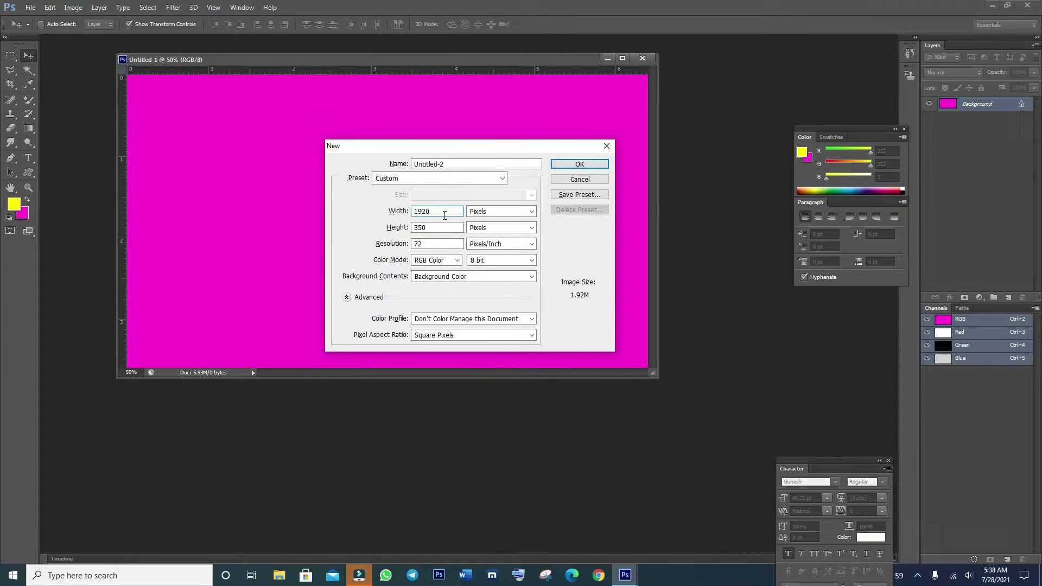
key("Tab")
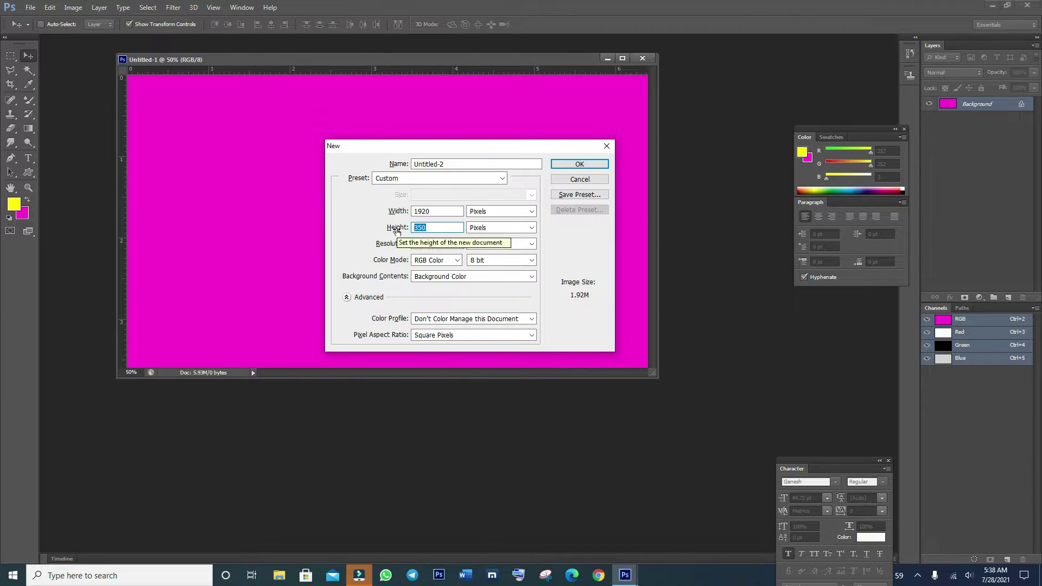
type("1080")
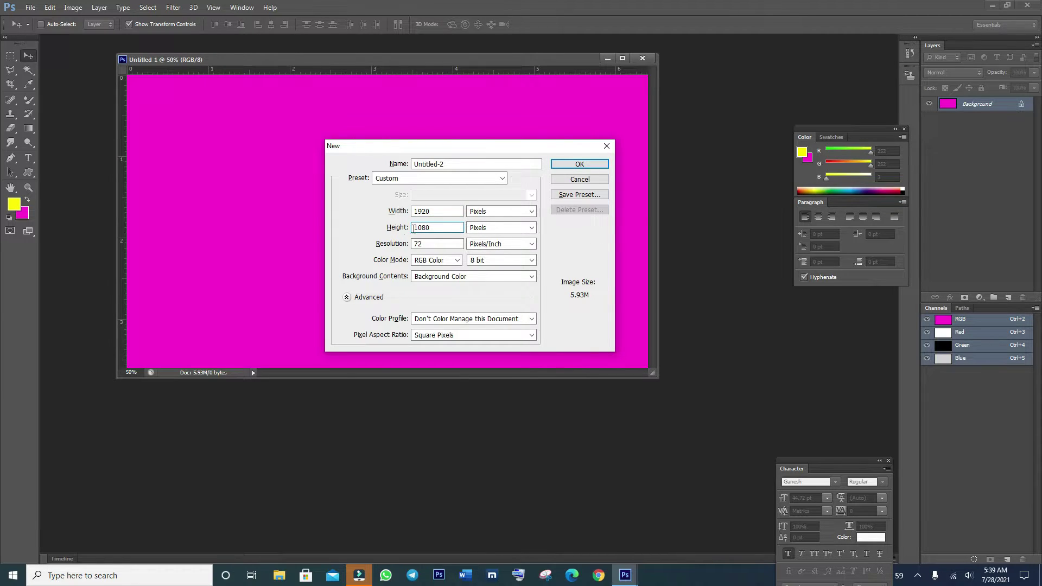
key("Tab")
type("300")
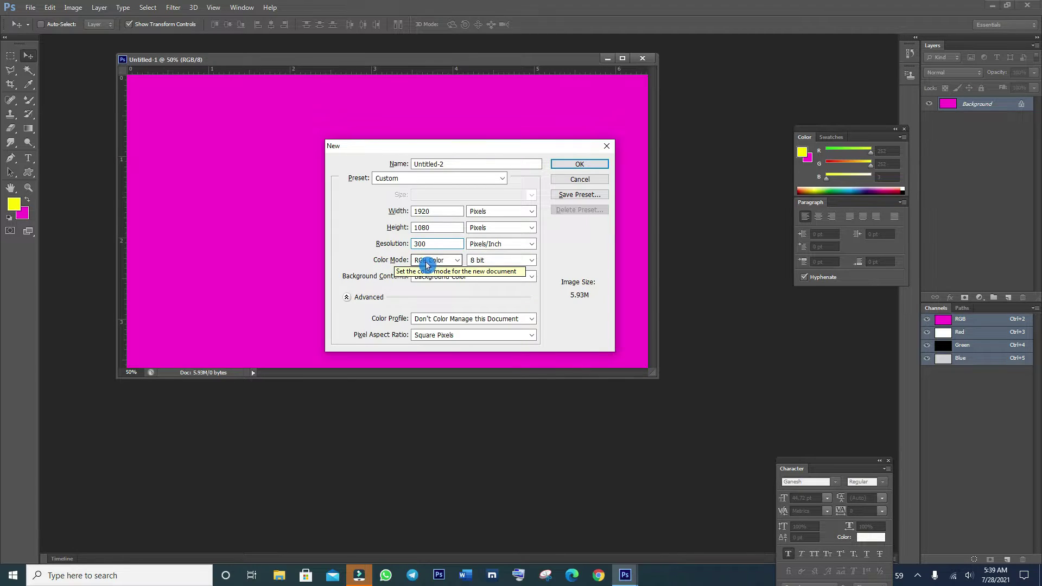
left_click(475, 278)
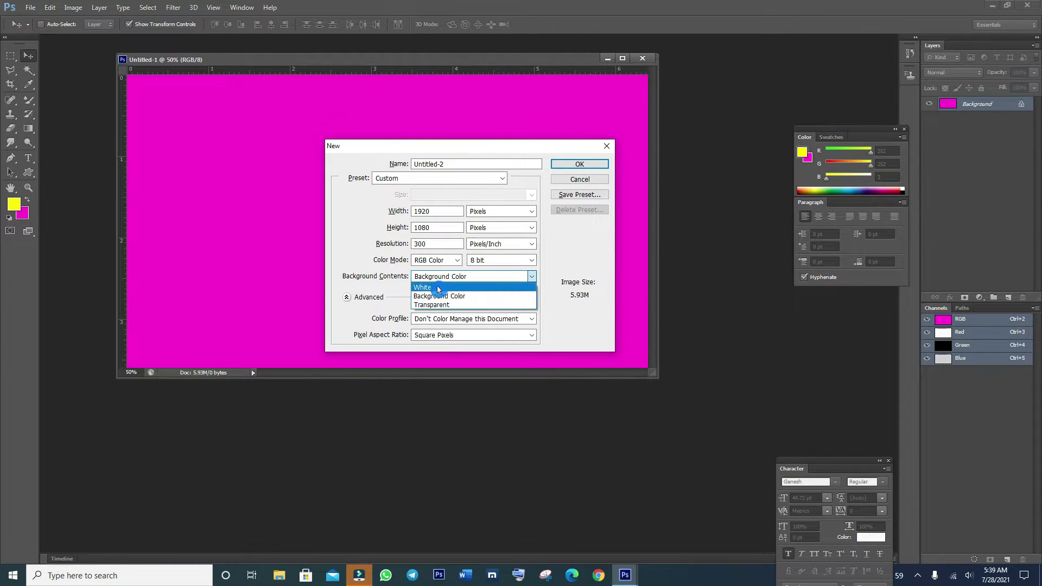
left_click(439, 286)
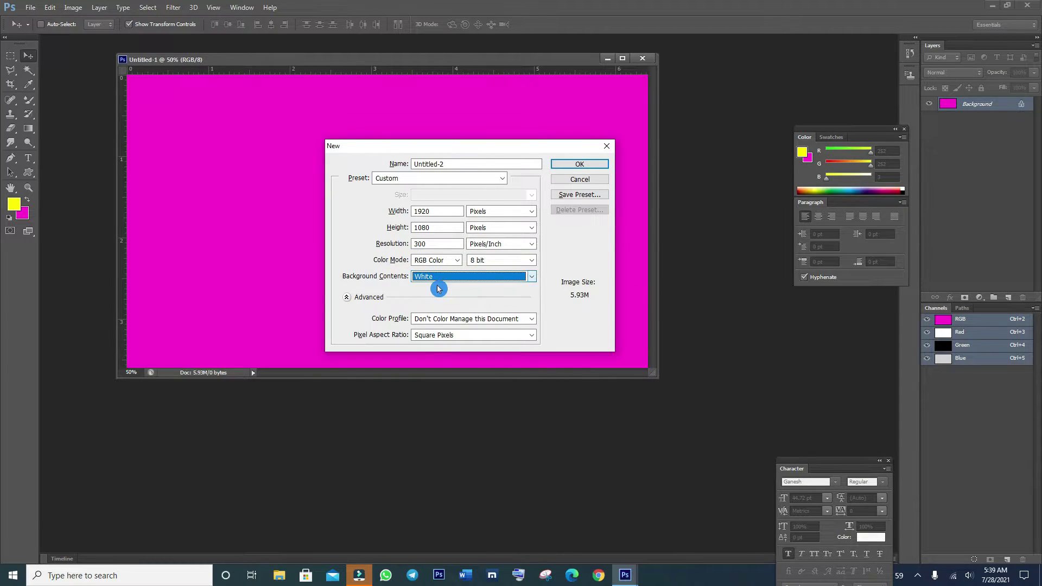
left_click(579, 164)
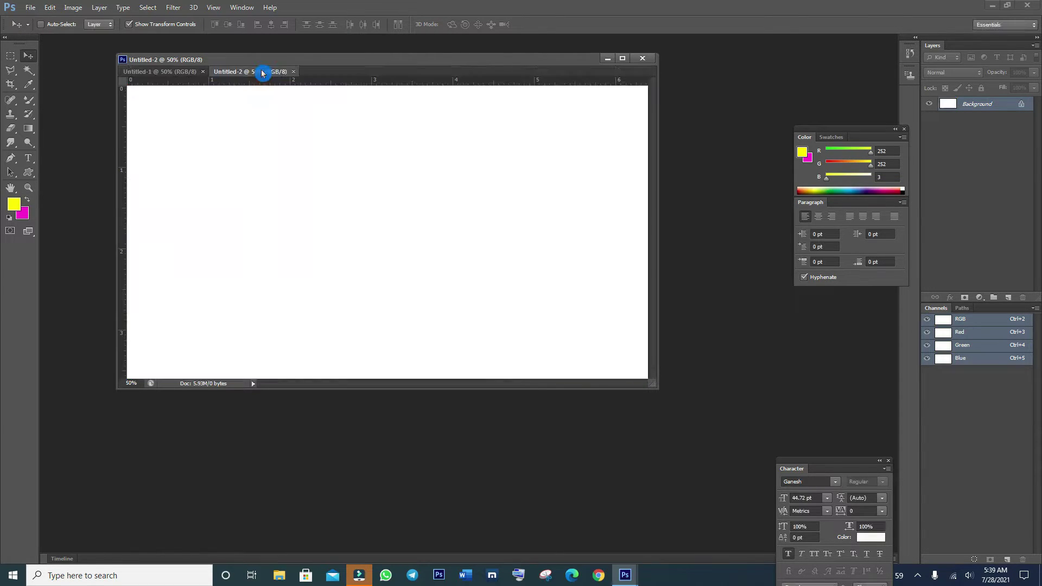
Float Untitled-2 in its own window and start a new 1920×1080 document.
left_click_drag(267, 70, 272, 126)
left_click_drag(348, 140, 261, 155)
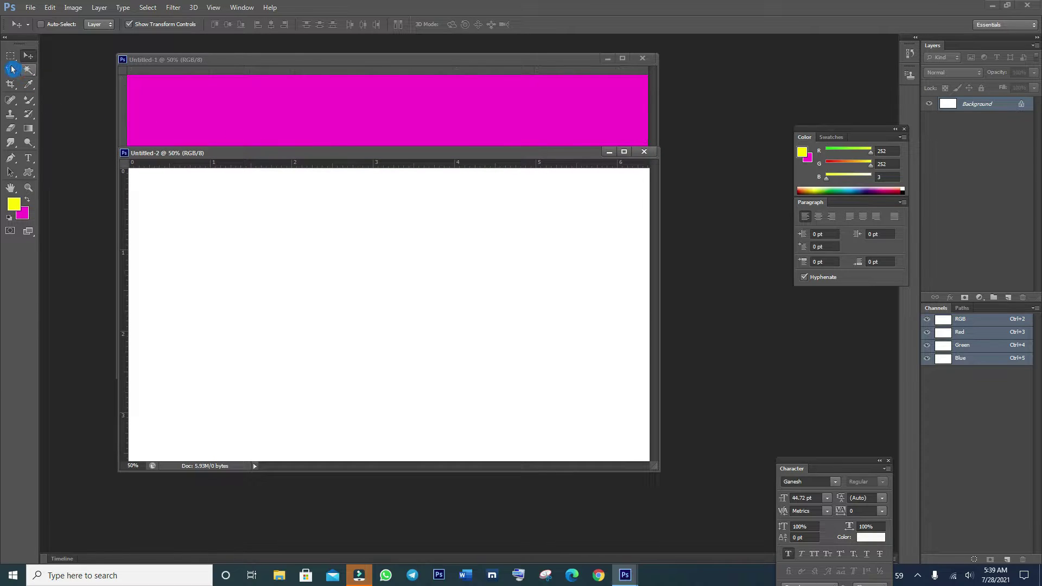
left_click(29, 8)
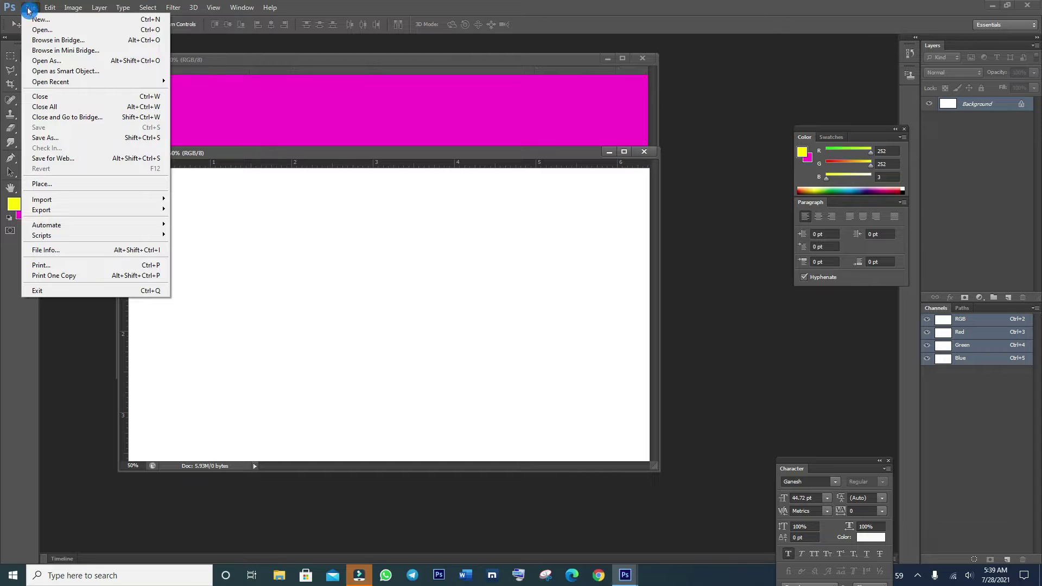
left_click(46, 22)
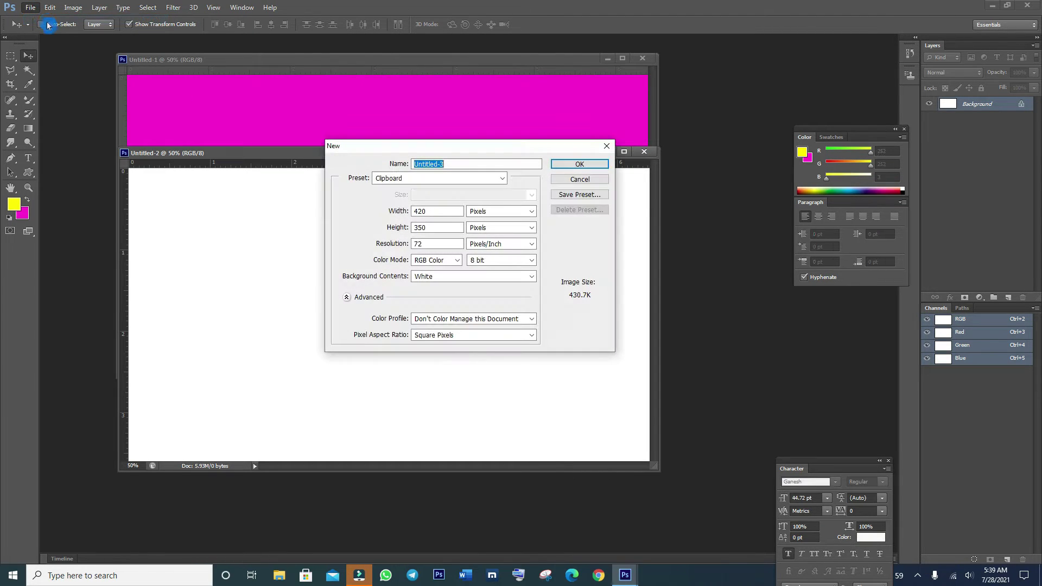
left_click(442, 211)
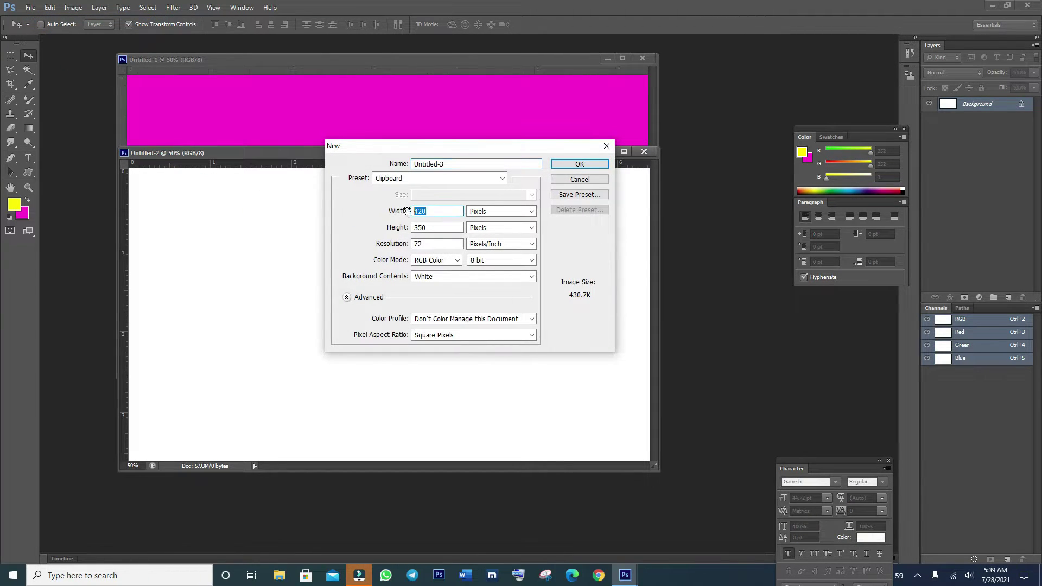
type("19")
left_click(433, 227)
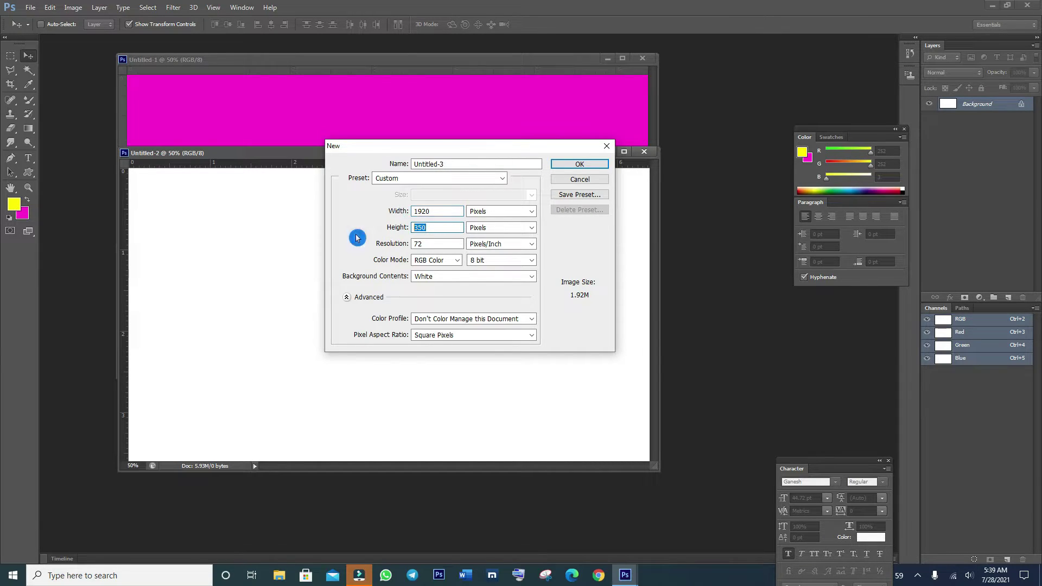
type("1080")
Set 300 ppi with Transparent background contents and create Untitled-3.
left_click(429, 242)
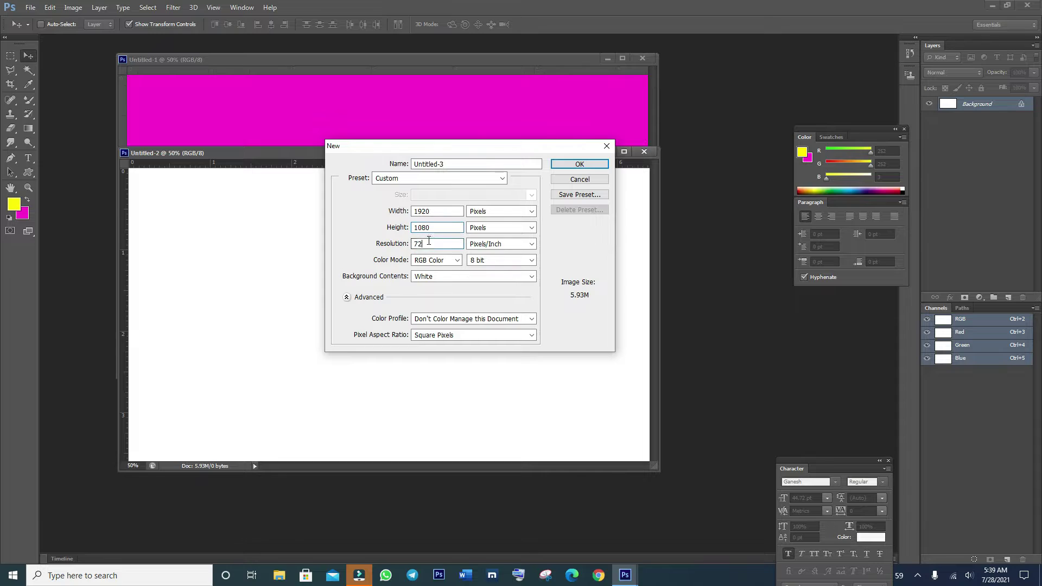
type("300")
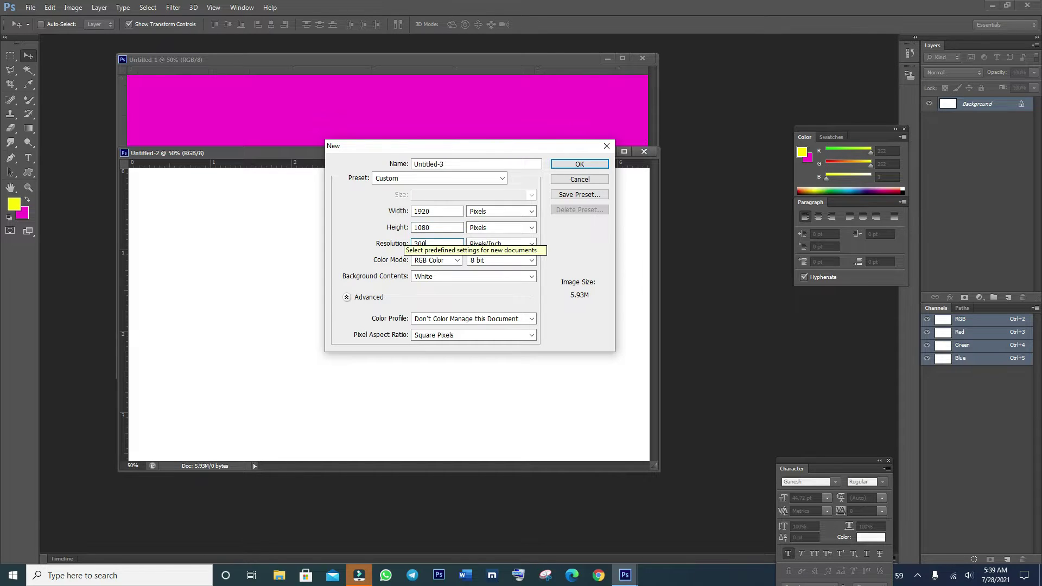
key("Tab")
key("Tab")
key("Tab")
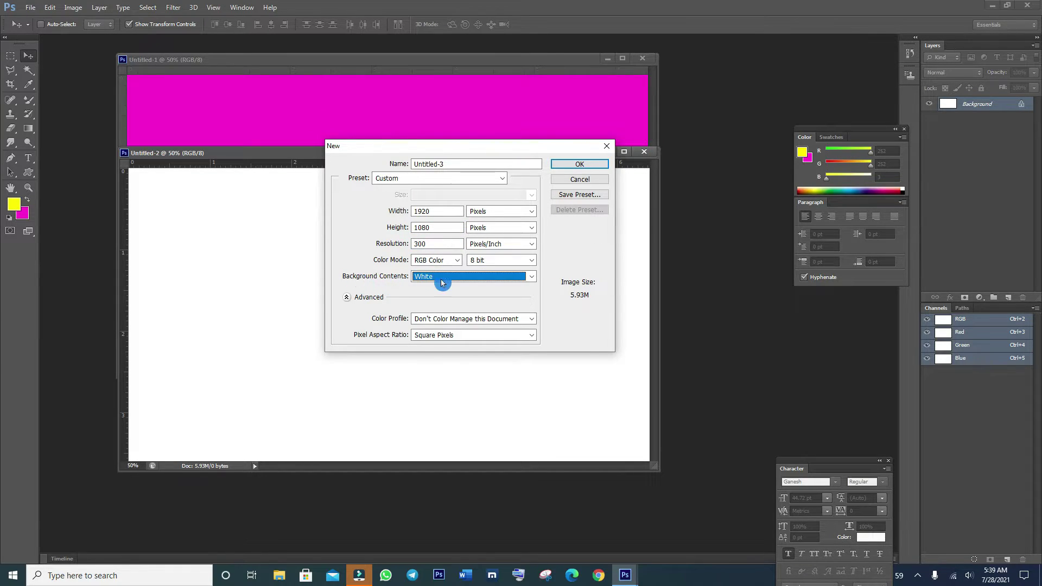
left_click(531, 278)
left_click(466, 294)
key("Return")
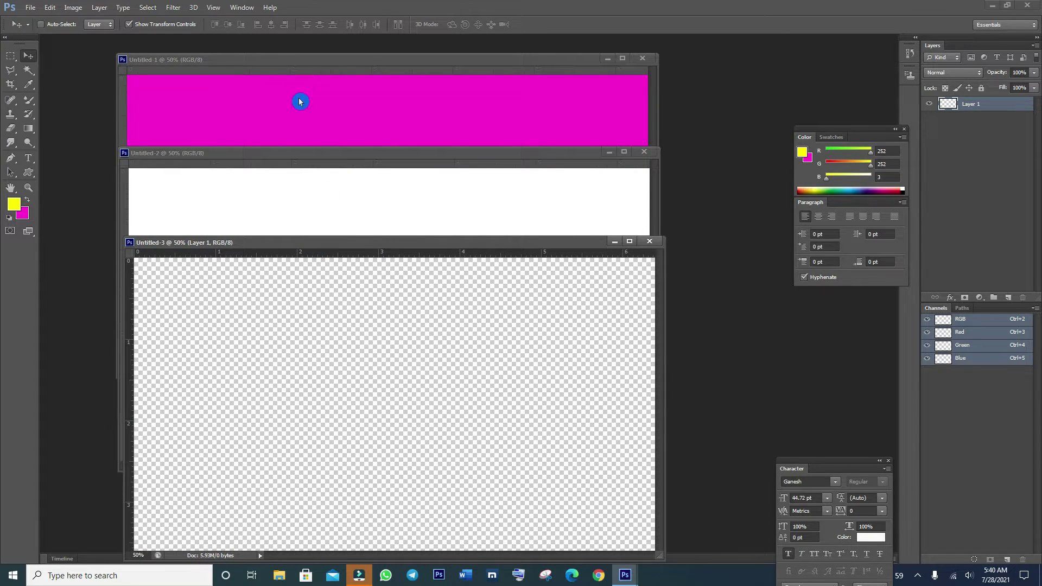
left_click_drag(299, 102, 373, 418)
Bring magenta Untitled-1 to the front and Save As to the Desktop.
left_click(265, 98)
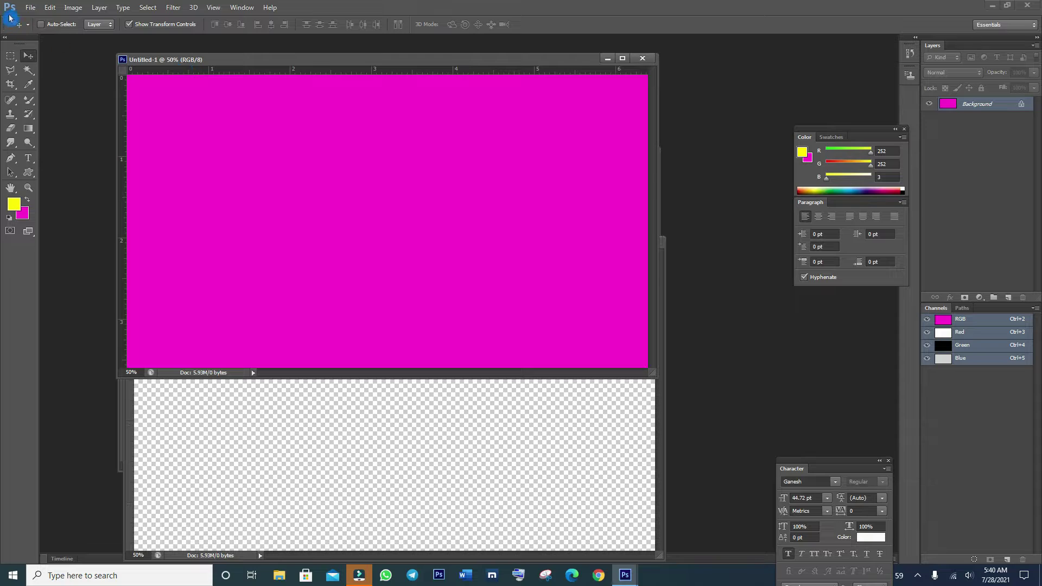
left_click(30, 7)
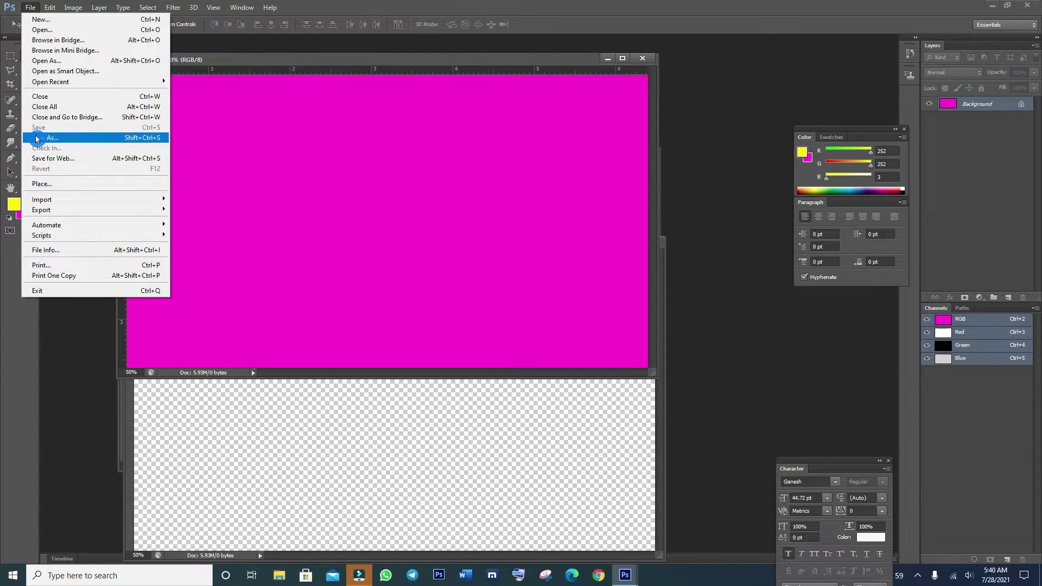
left_click(37, 139)
left_click(393, 156)
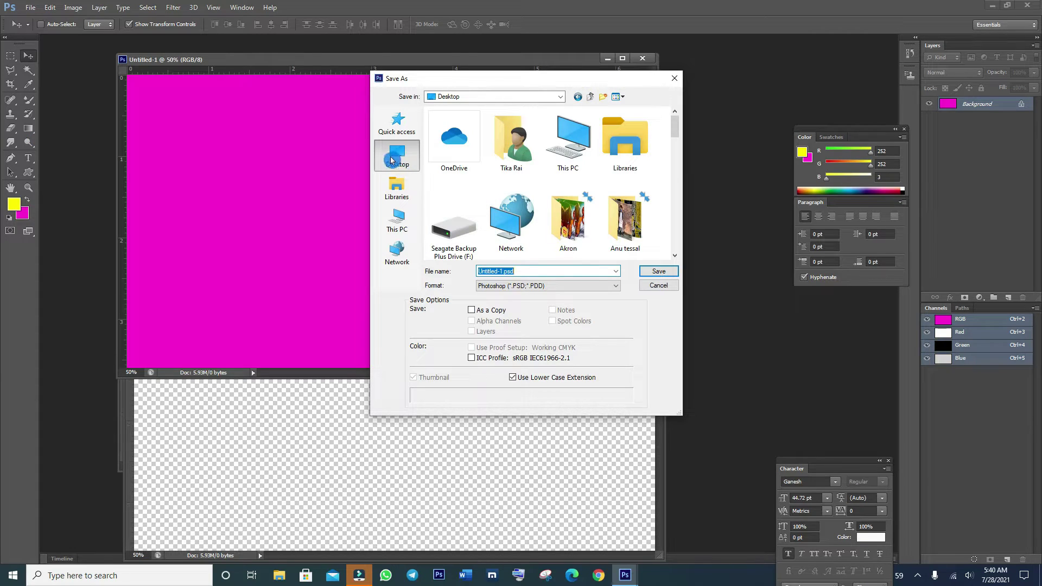
Create a Designn folder on the Desktop, save the file there as Design pink, and close it.
right_click(584, 178)
mouse_move(608, 275)
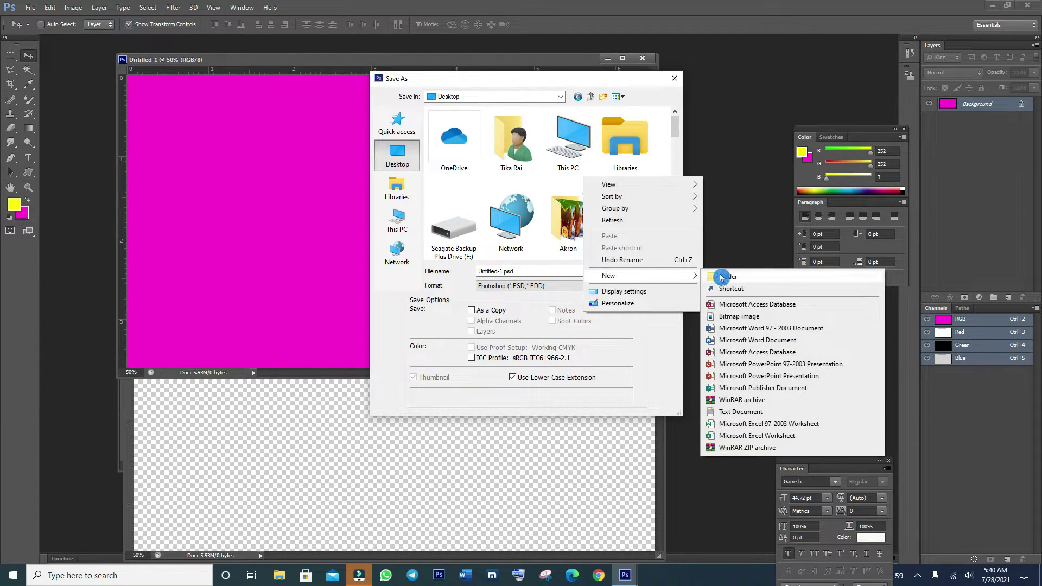
left_click(727, 277)
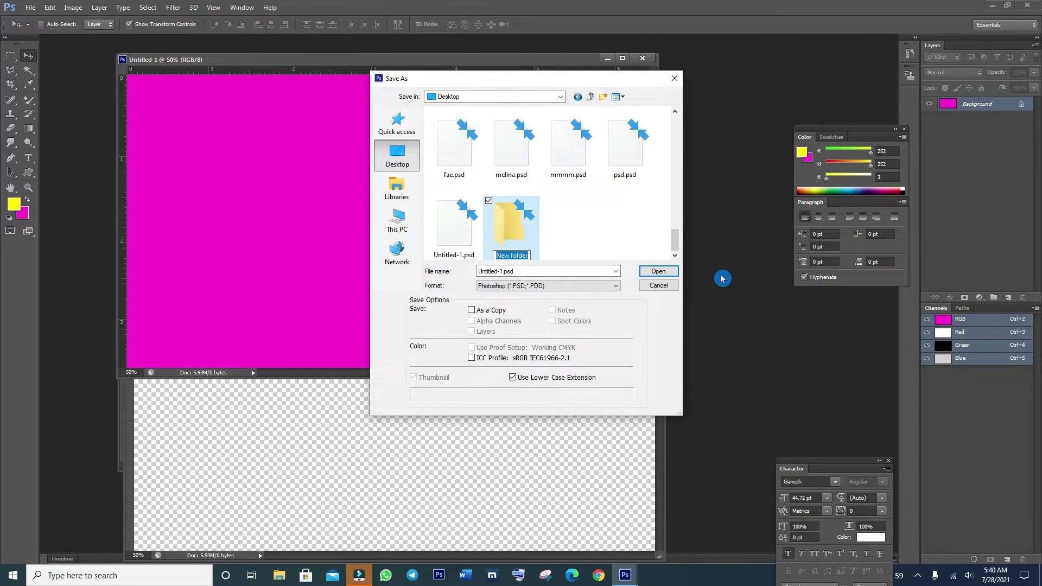
type("Des")
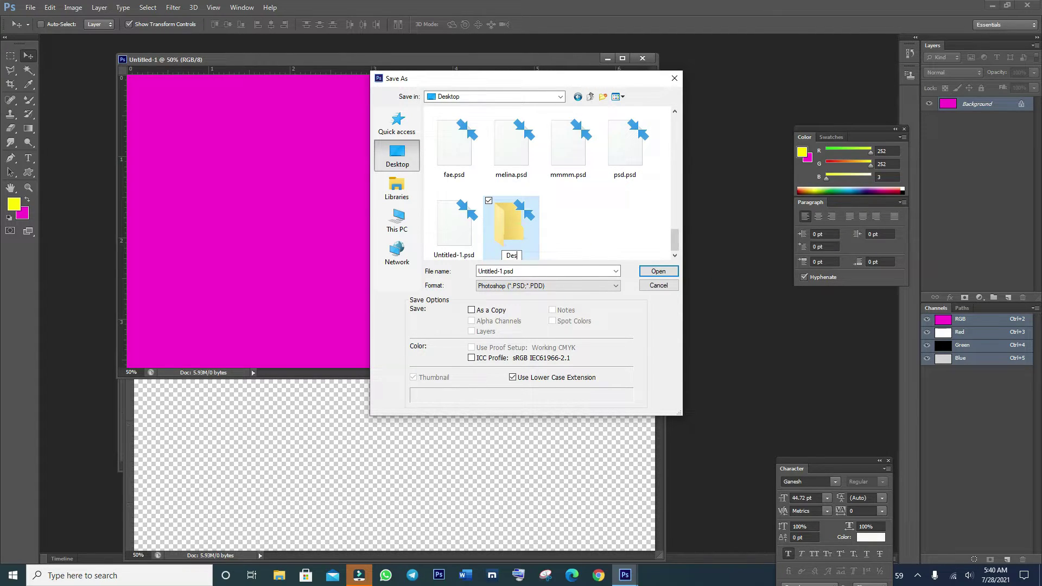
type("ignn")
left_click(637, 271)
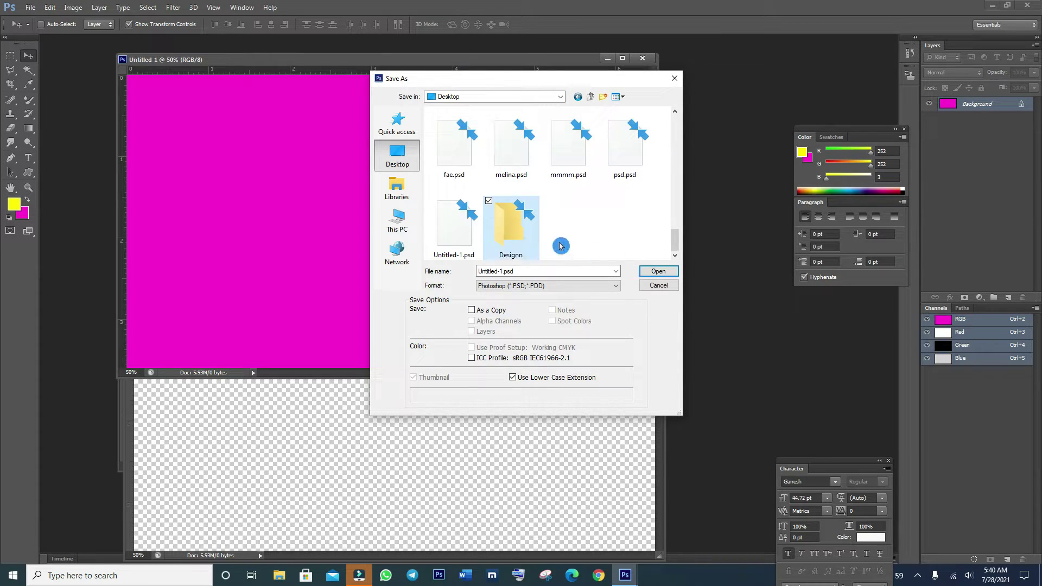
left_click(655, 276)
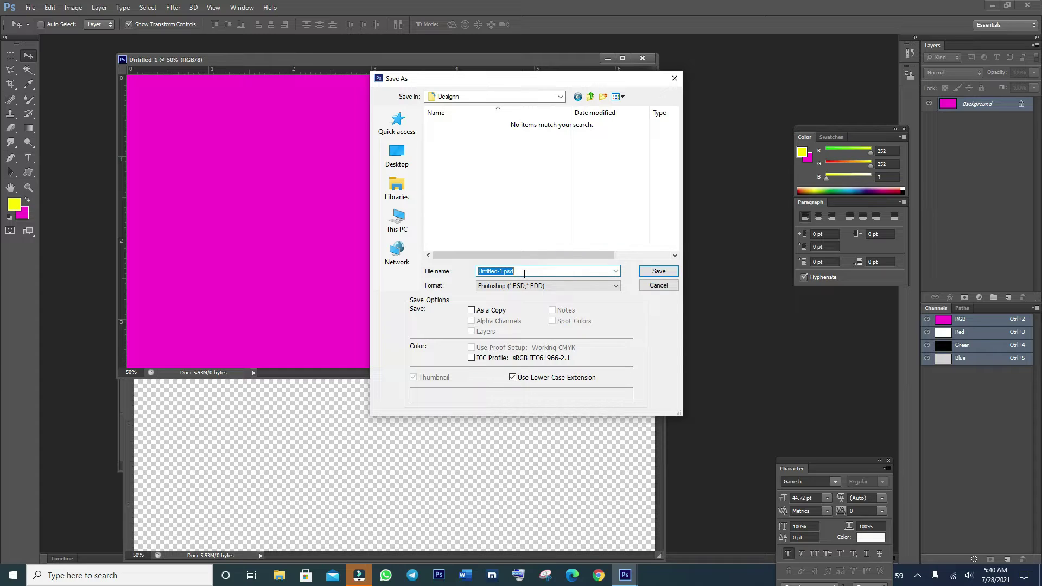
type("d")
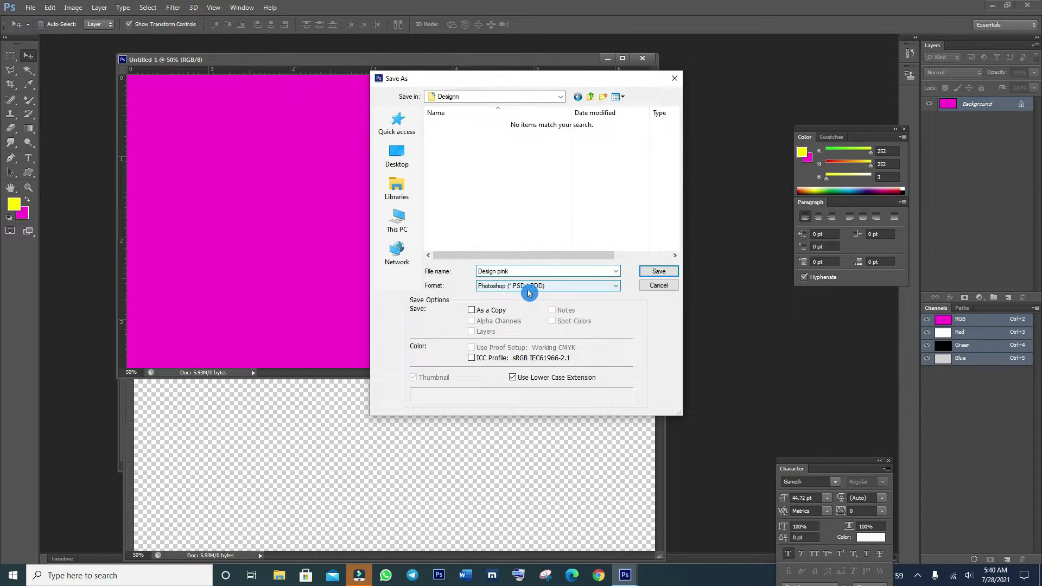
left_click(658, 273)
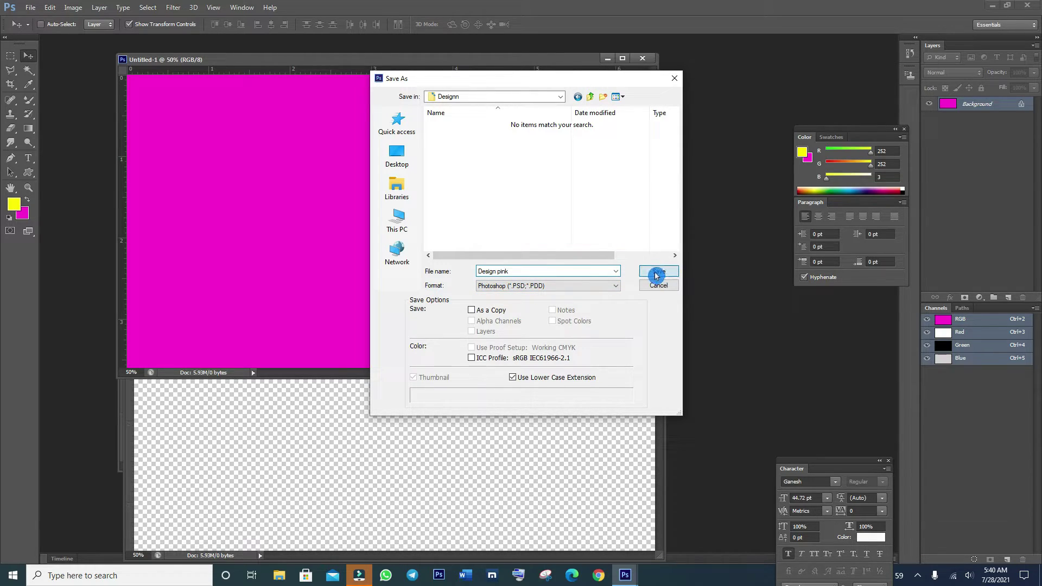
left_click(643, 59)
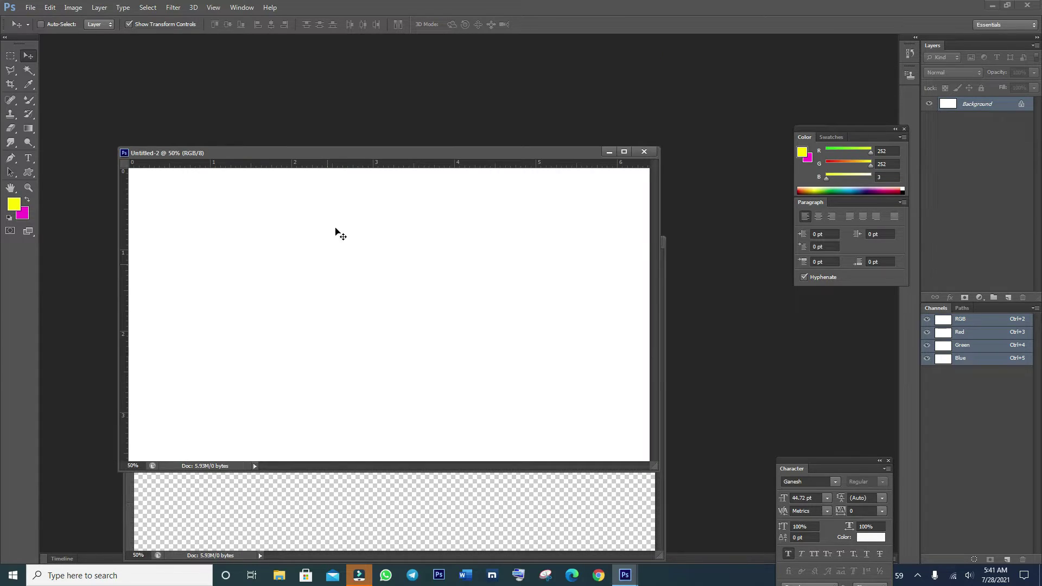
Save the white document as 'design white' in the Design folder.
left_click(30, 8)
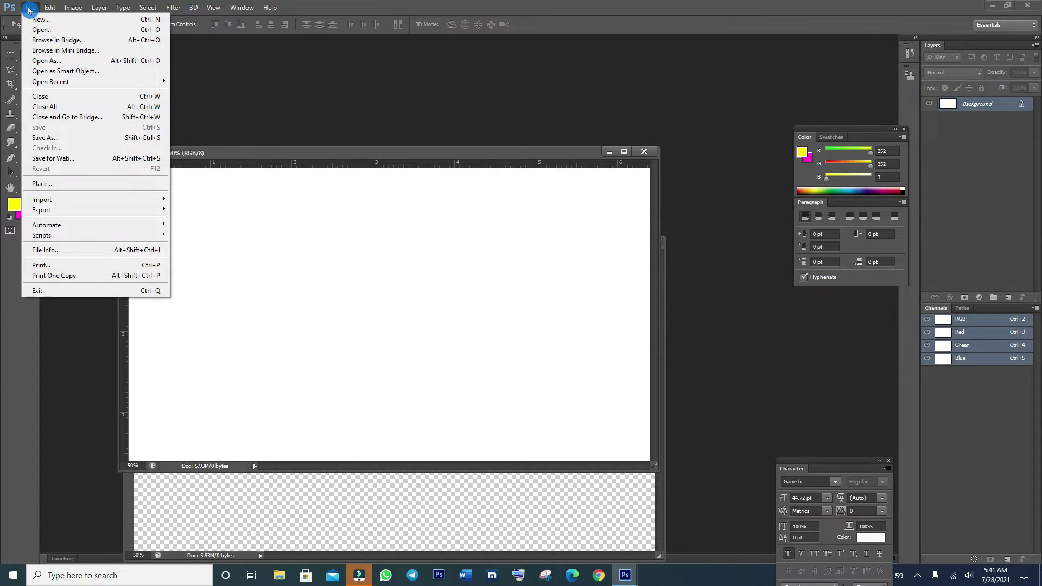
left_click(55, 138)
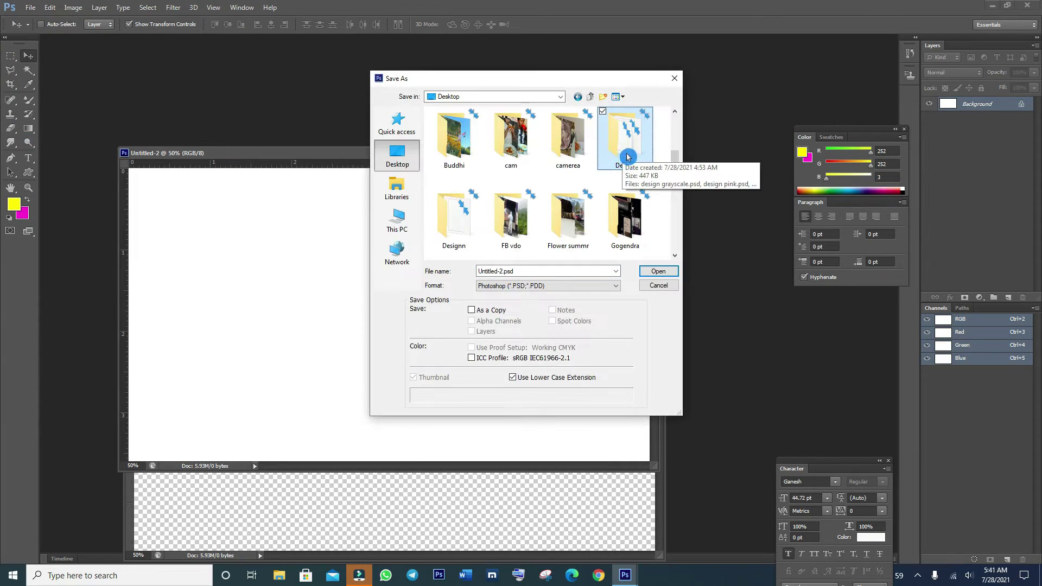
double_click(628, 155)
triple_click(480, 270)
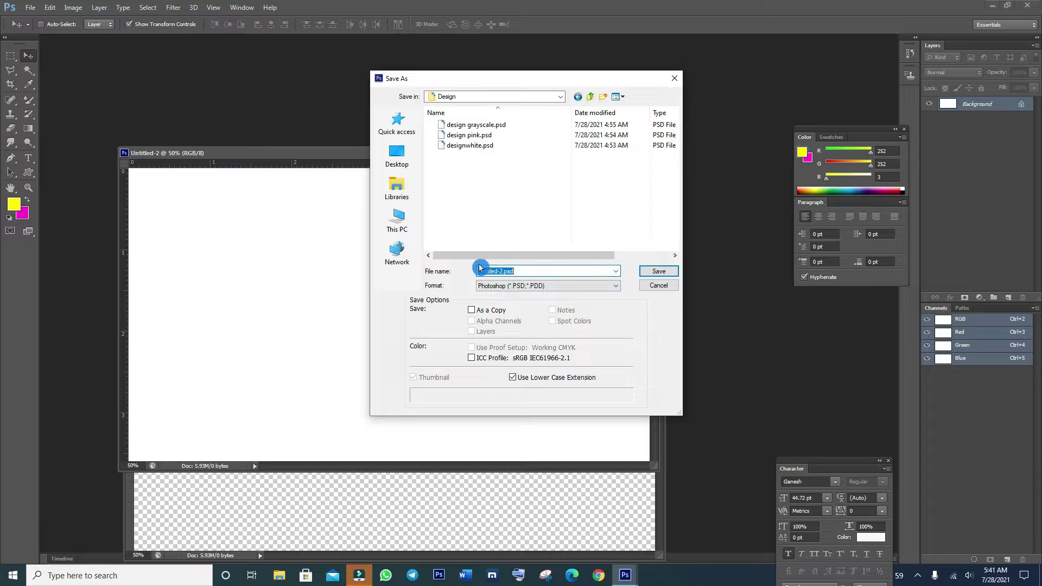
type("design")
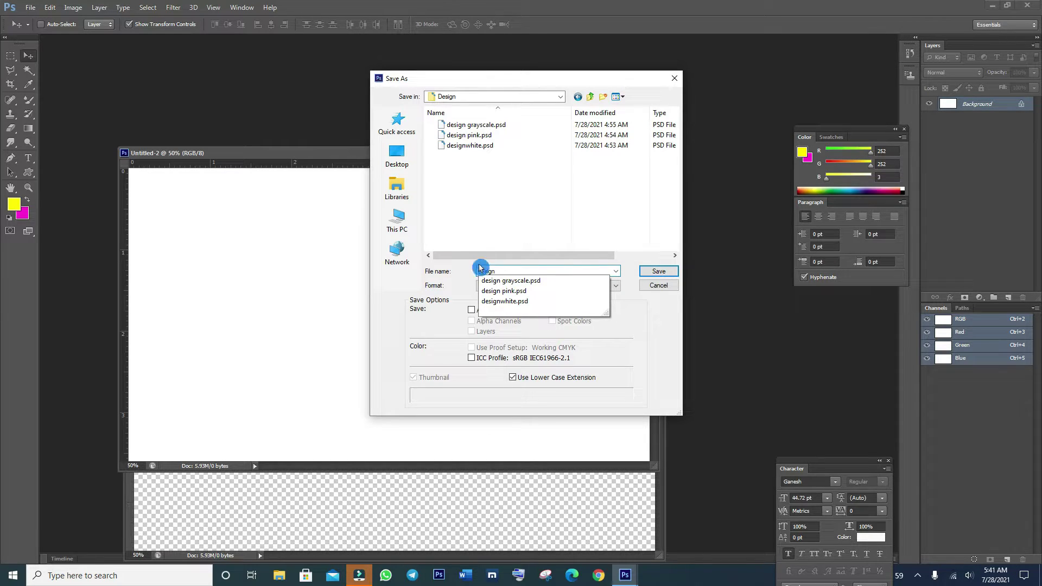
type(" white")
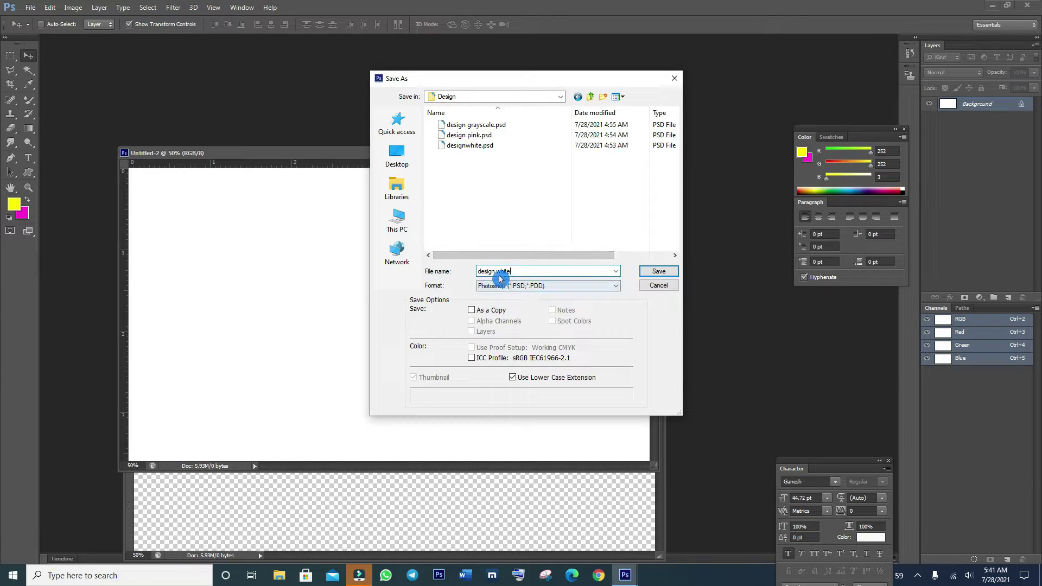
left_click(658, 271)
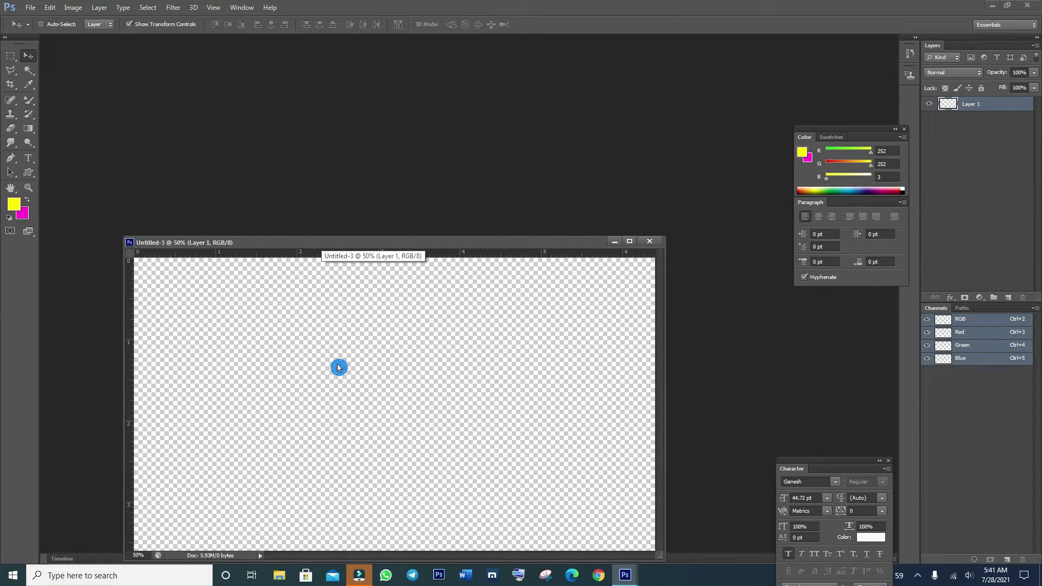
Save the transparent document as 'Design greyscale', accepting maximized compatibility.
left_click(30, 7)
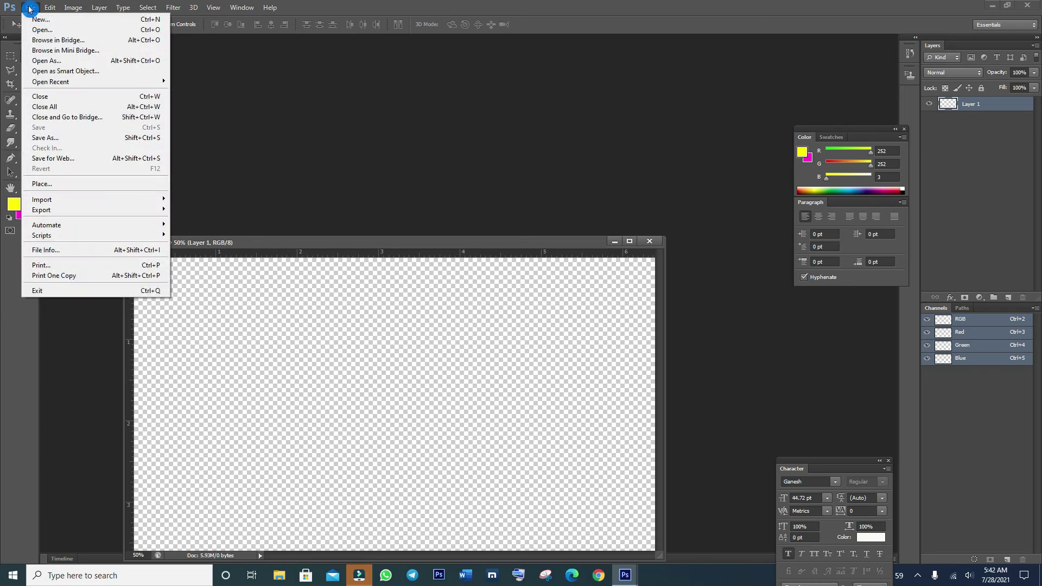
left_click(44, 139)
type("Design greyscale")
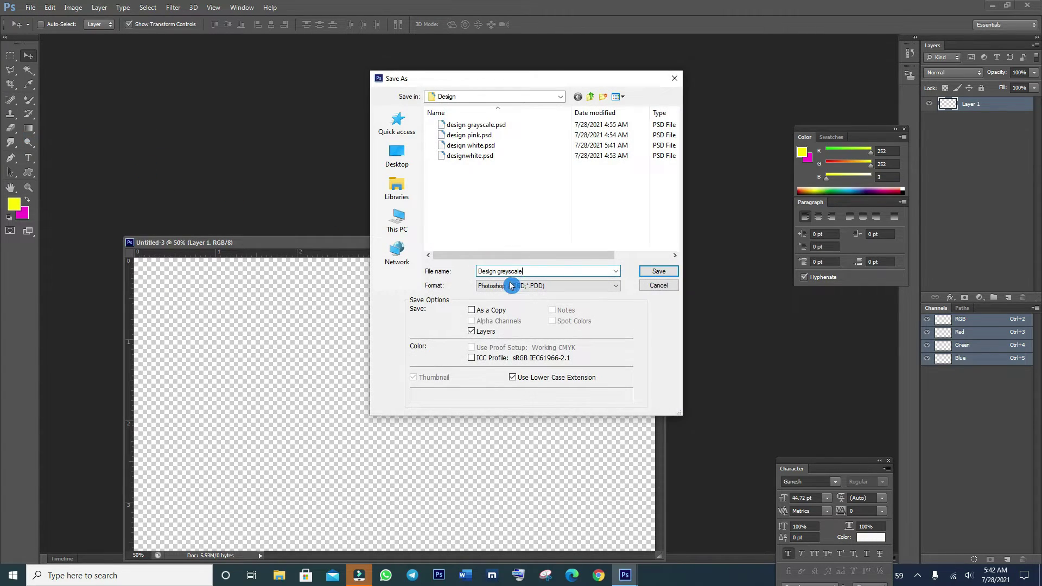
left_click(659, 273)
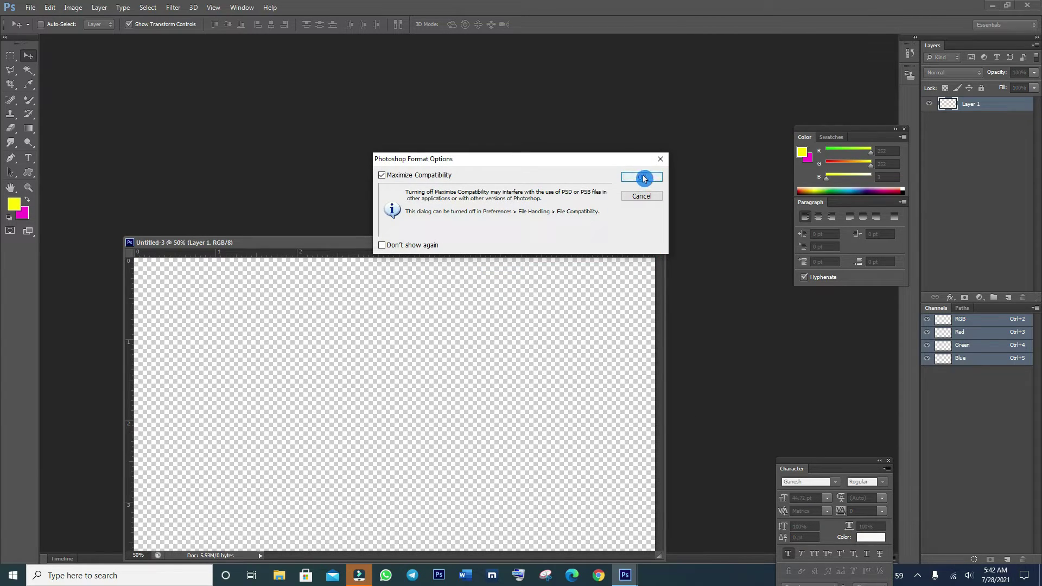
left_click(645, 177)
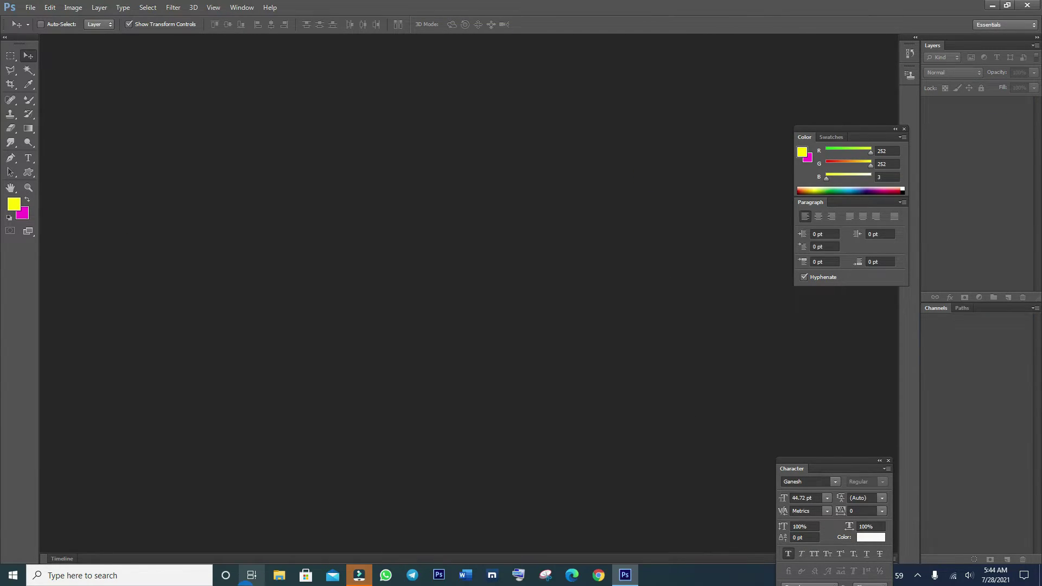
Open design grayscale.psd from Desktop > Design and float it in its own window.
left_click(29, 7)
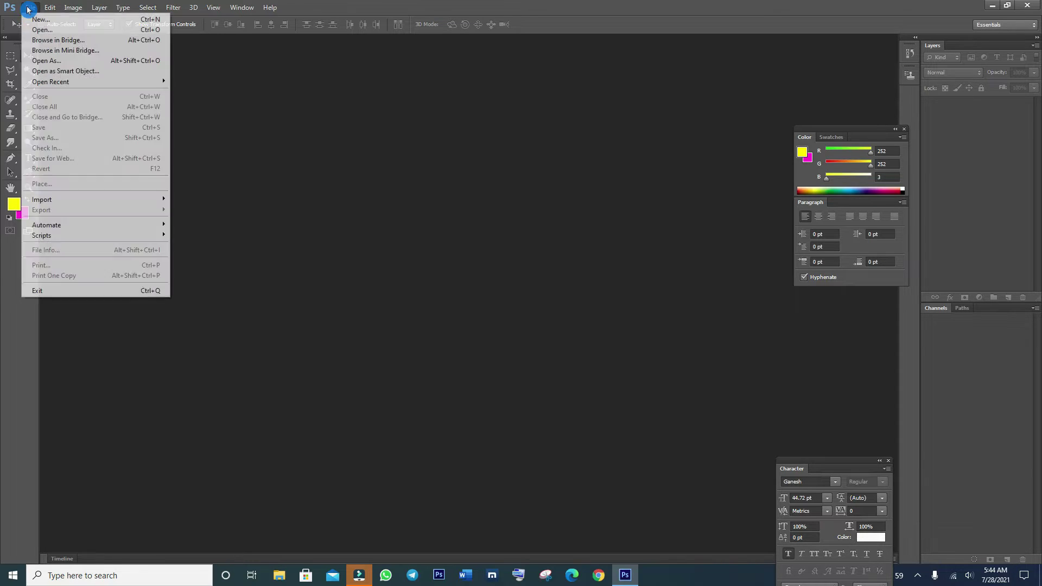
left_click(34, 31)
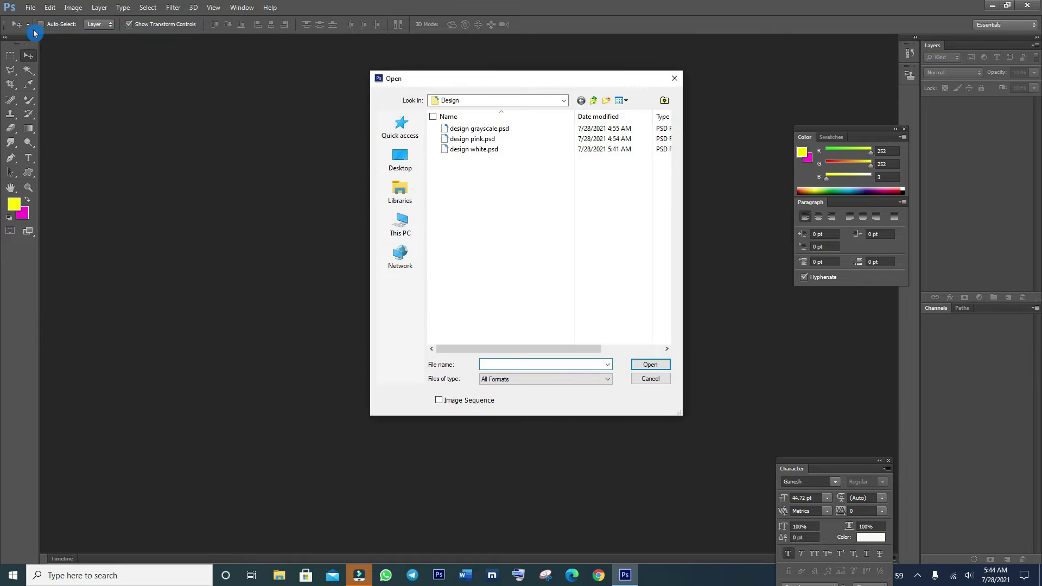
left_click(409, 162)
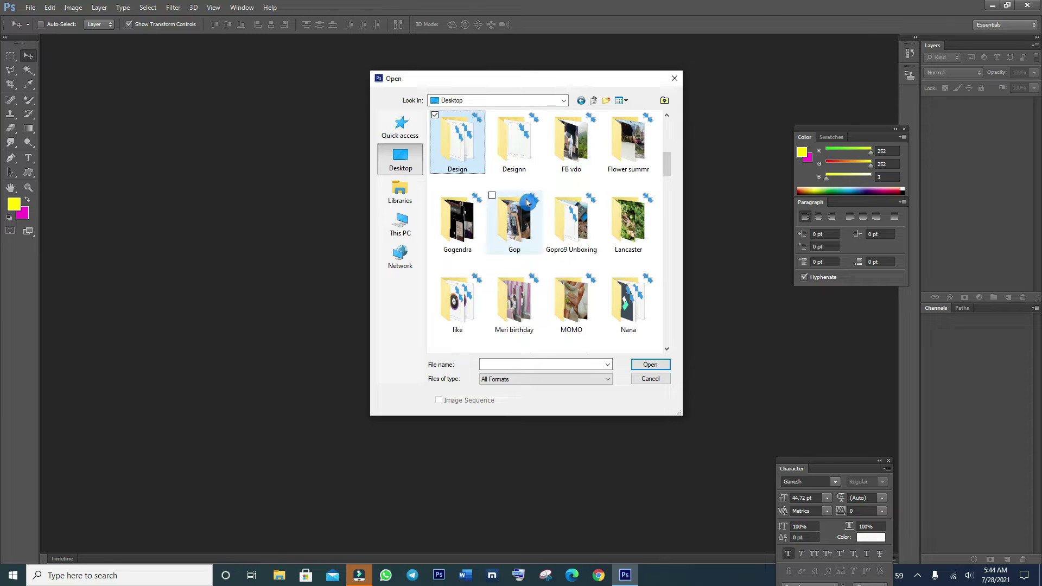
key("Return")
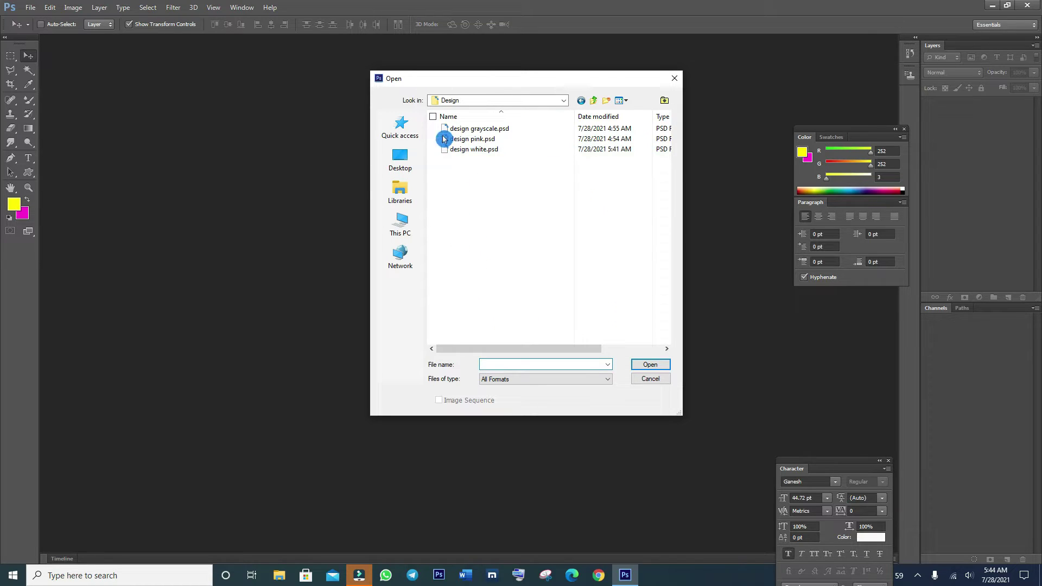
left_click(474, 129)
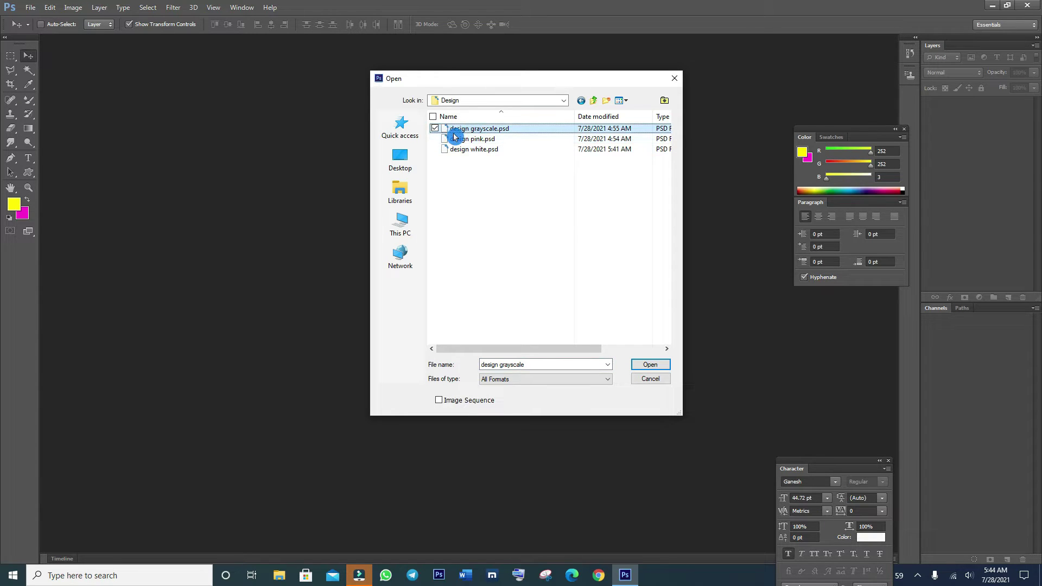
left_click(650, 365)
left_click_drag(79, 40, 179, 193)
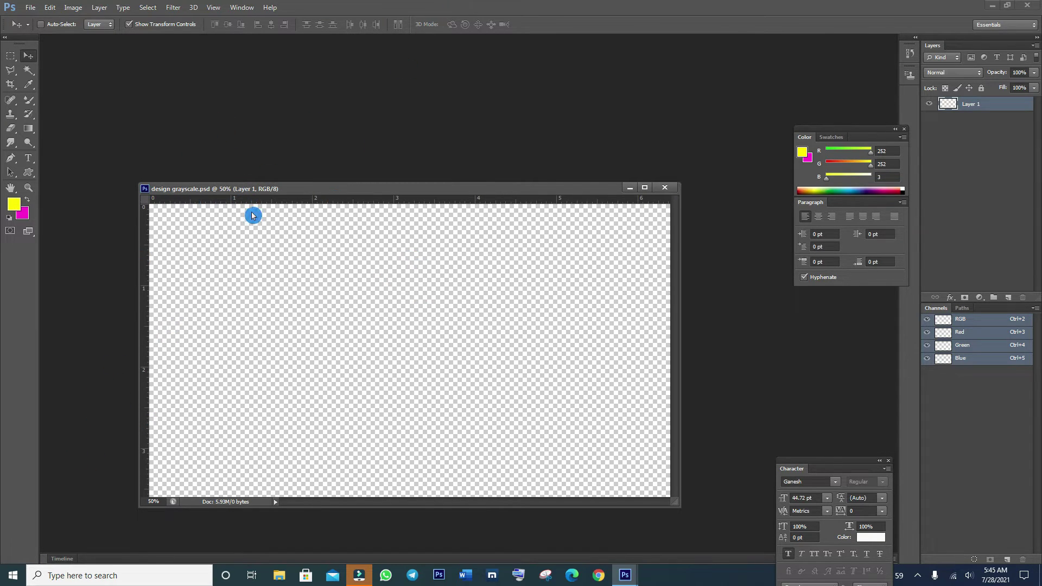
left_click(30, 7)
Open design pink.psd from the Design folder as a floating window.
left_click(30, 29)
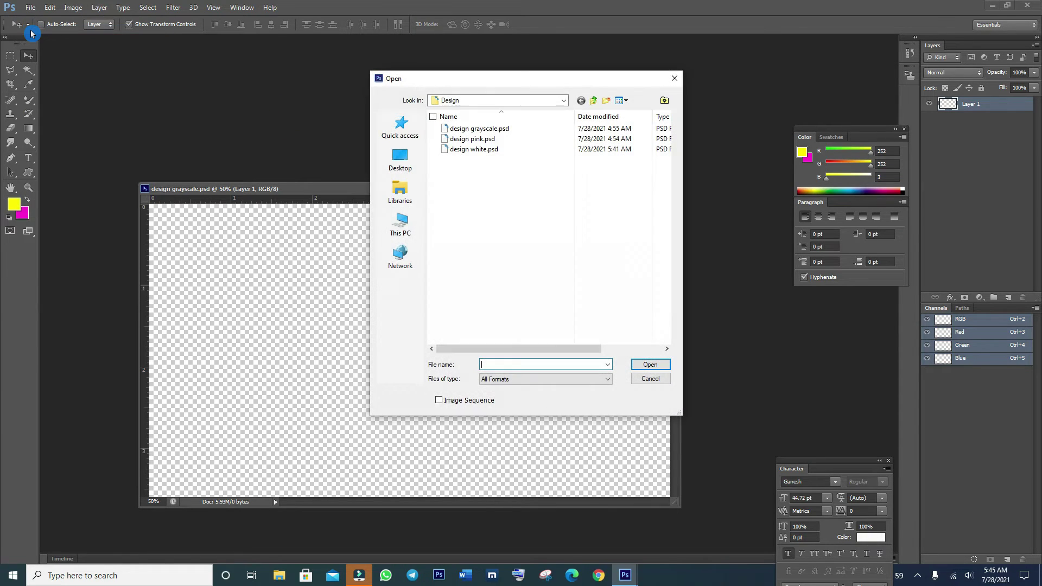
left_click(465, 140)
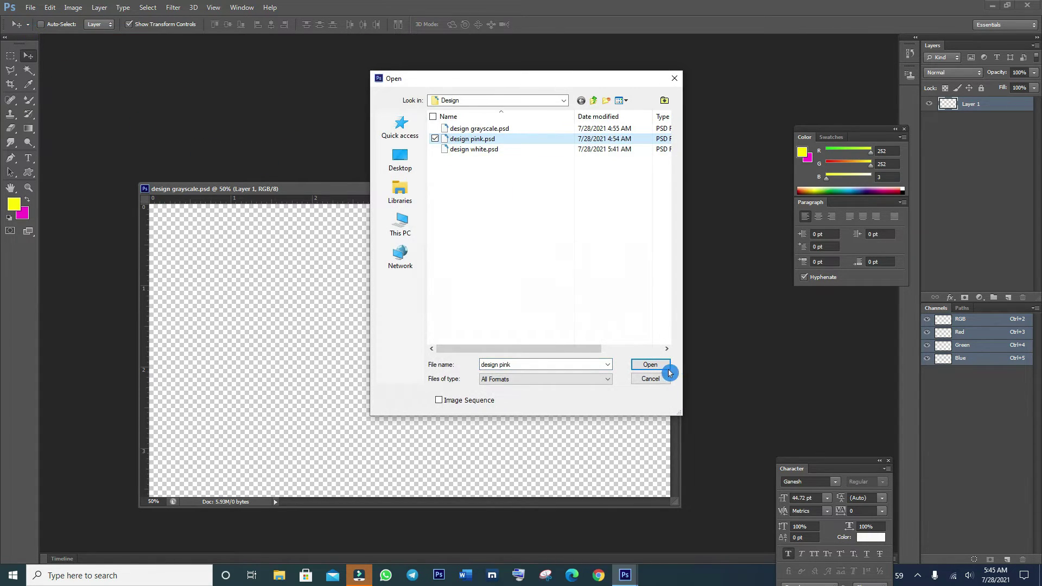
left_click(655, 364)
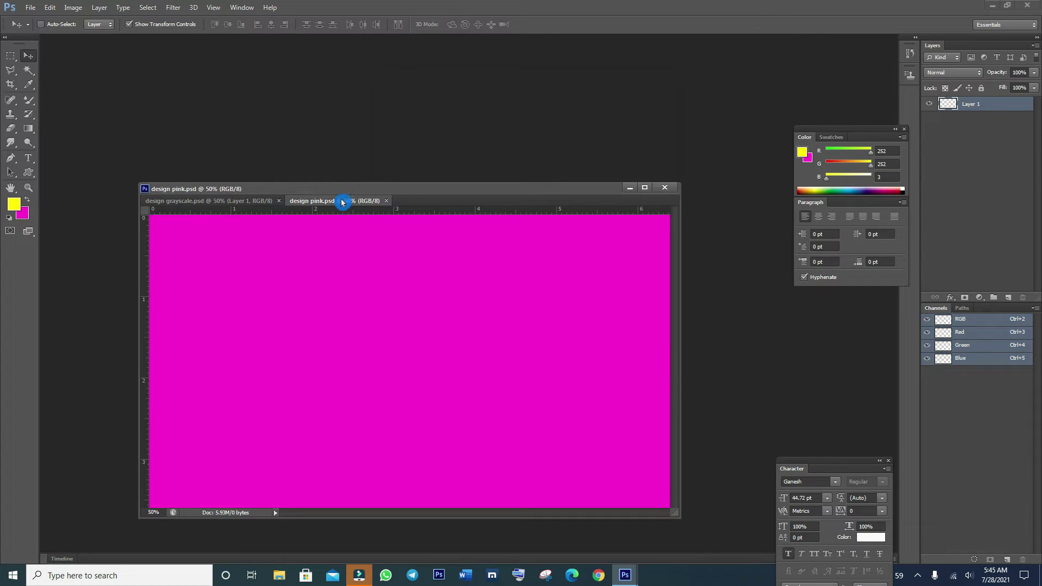
left_click_drag(345, 201, 347, 267)
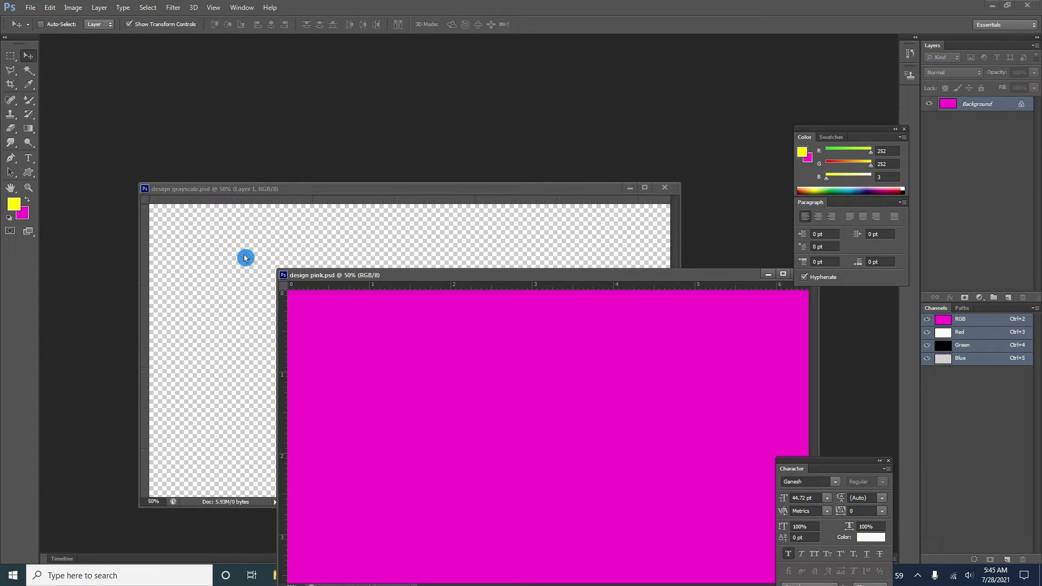
key("ctrl+o")
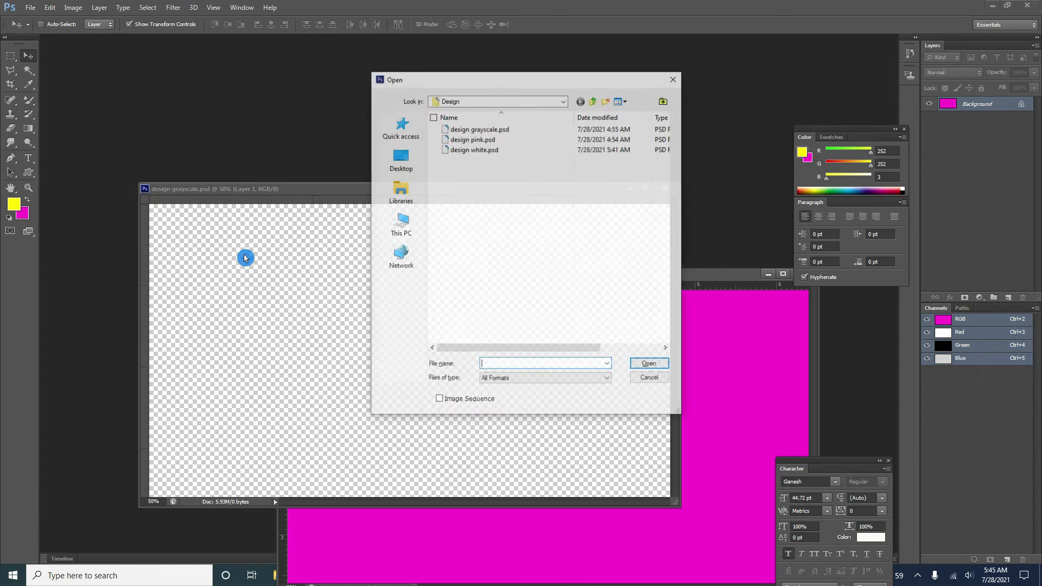
Open design white.psd as a floating window and detach the Tools panel.
left_click(474, 149)
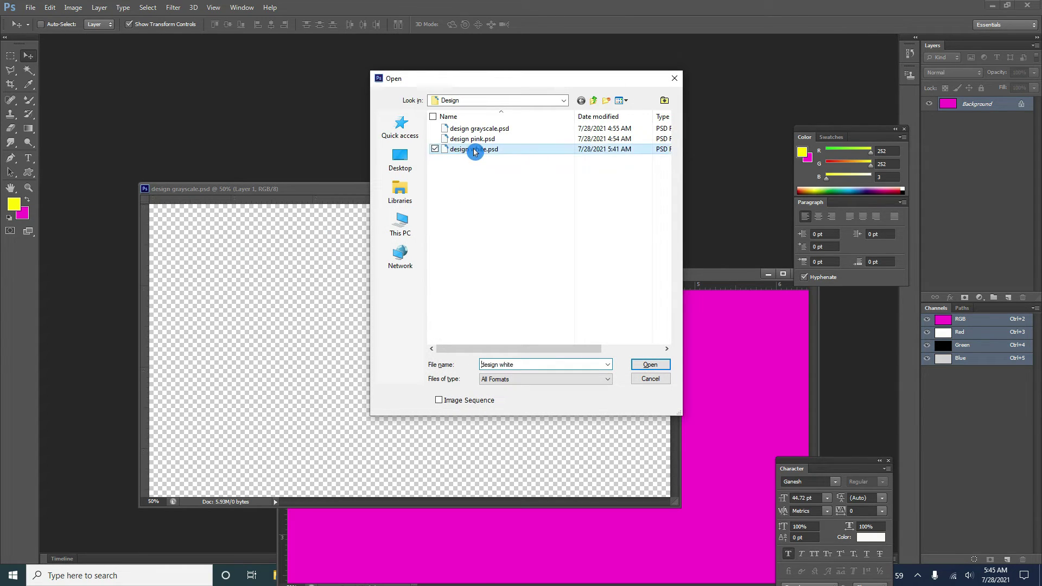
left_click(662, 365)
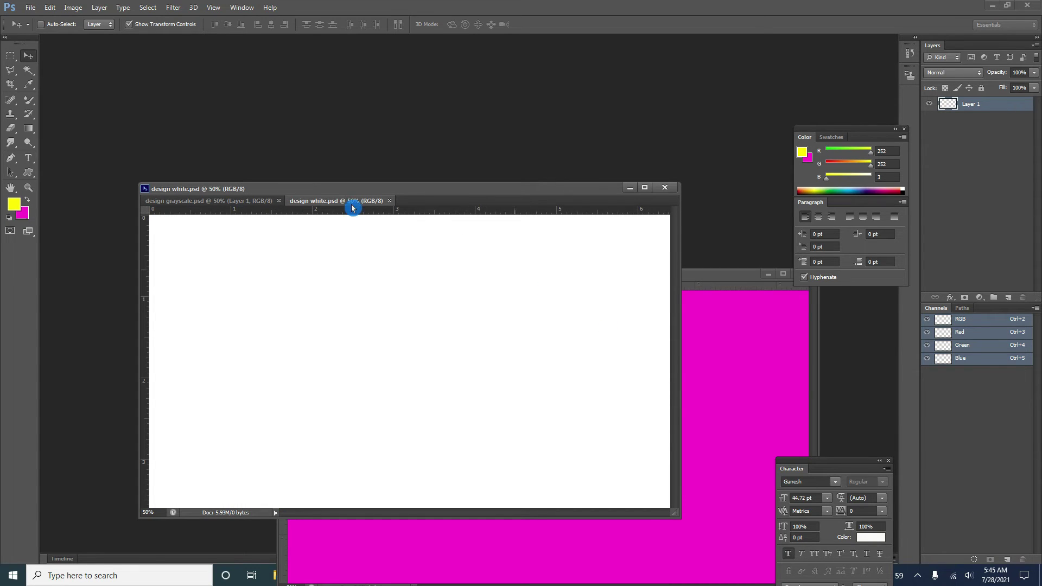
left_click_drag(349, 204, 620, 263)
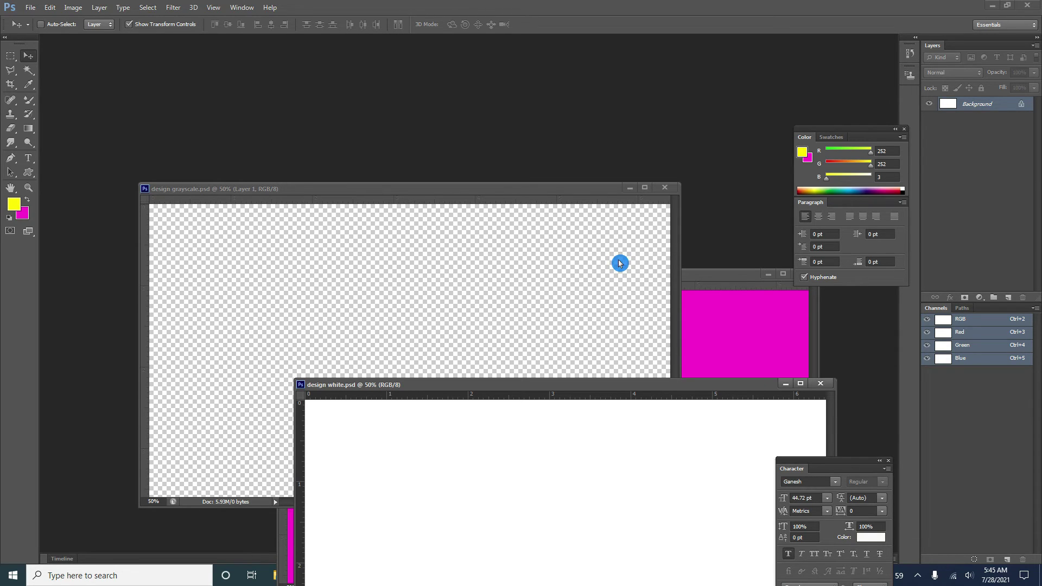
left_click_drag(12, 42, 70, 49)
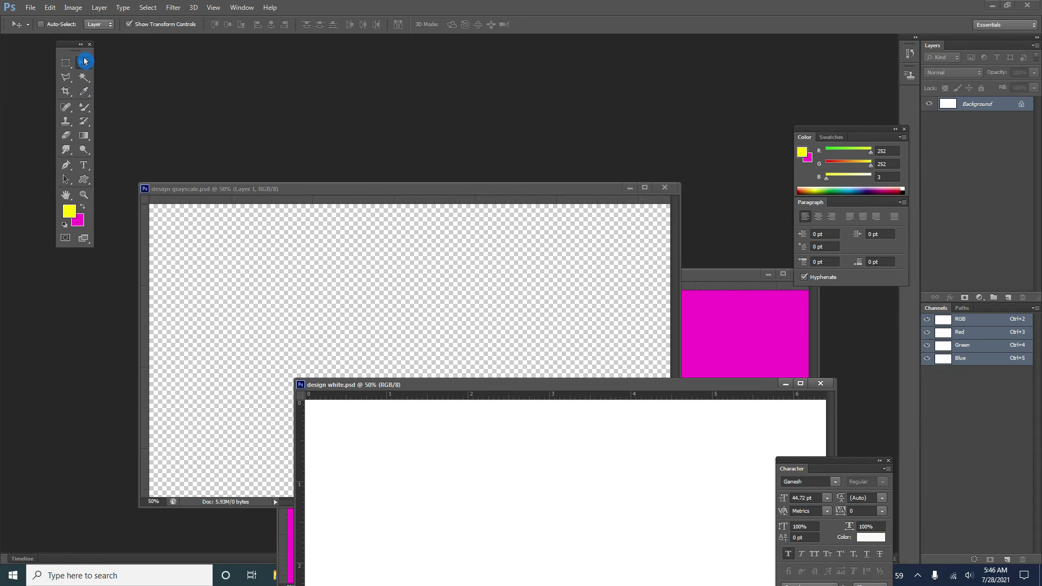